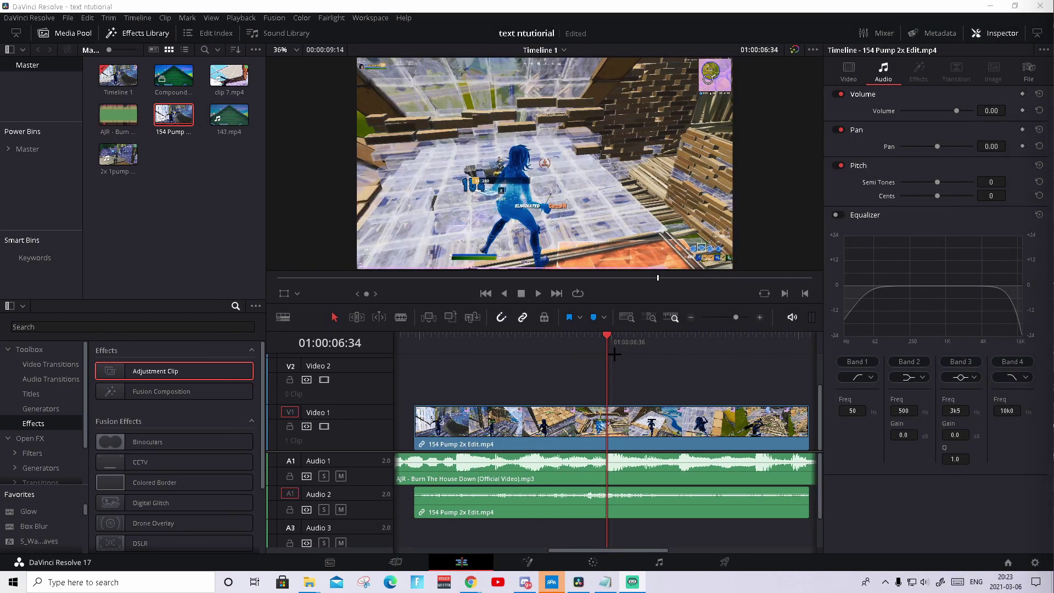
- Add a marker to the song clip on Audio 1 at the beat at 01:00:06:33
left_click_drag(606, 343, 599, 343)
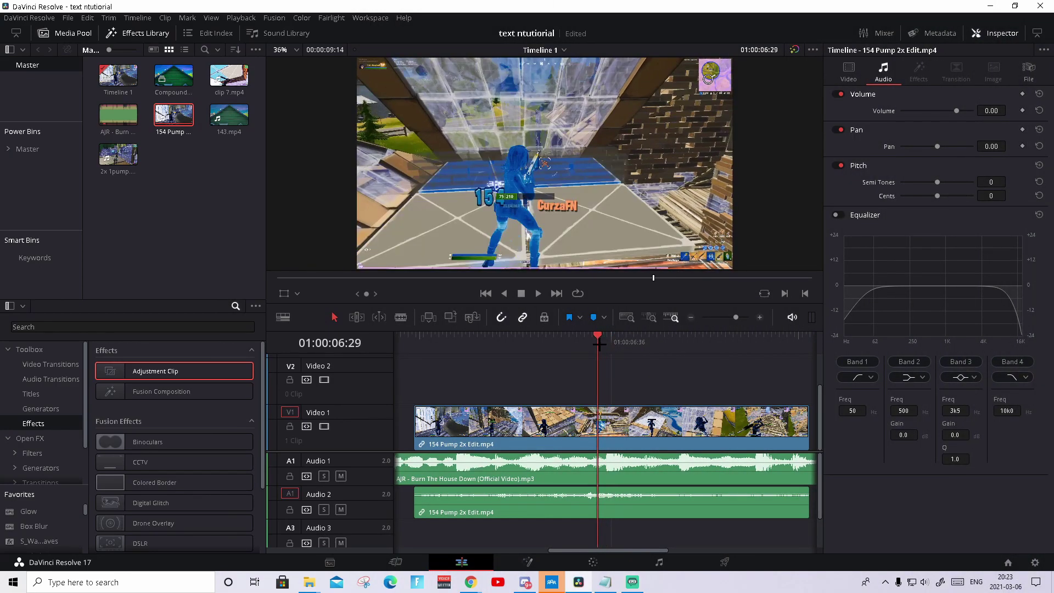
left_click(635, 470)
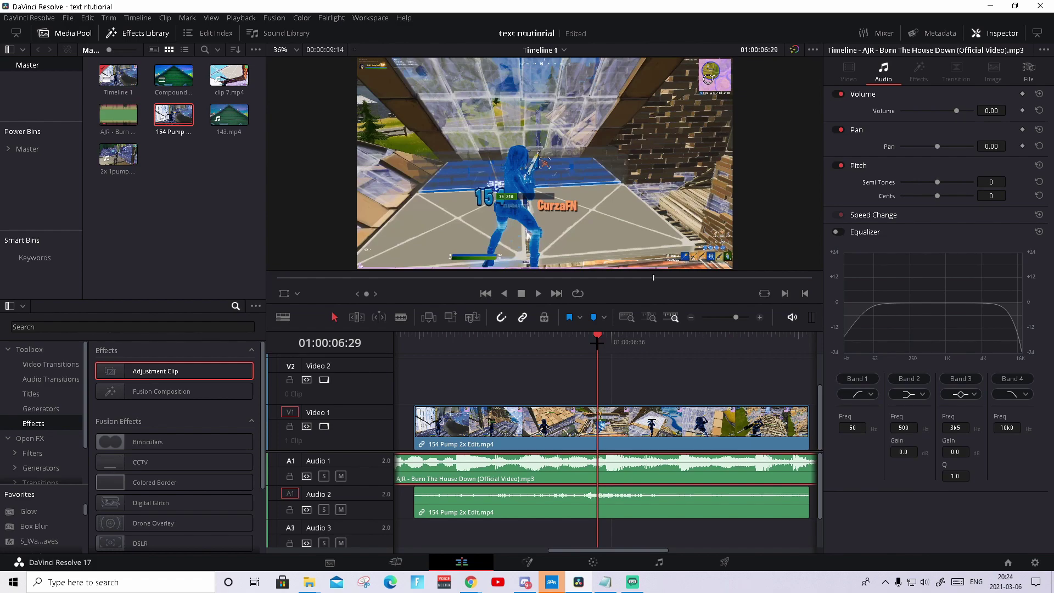
left_click(606, 335)
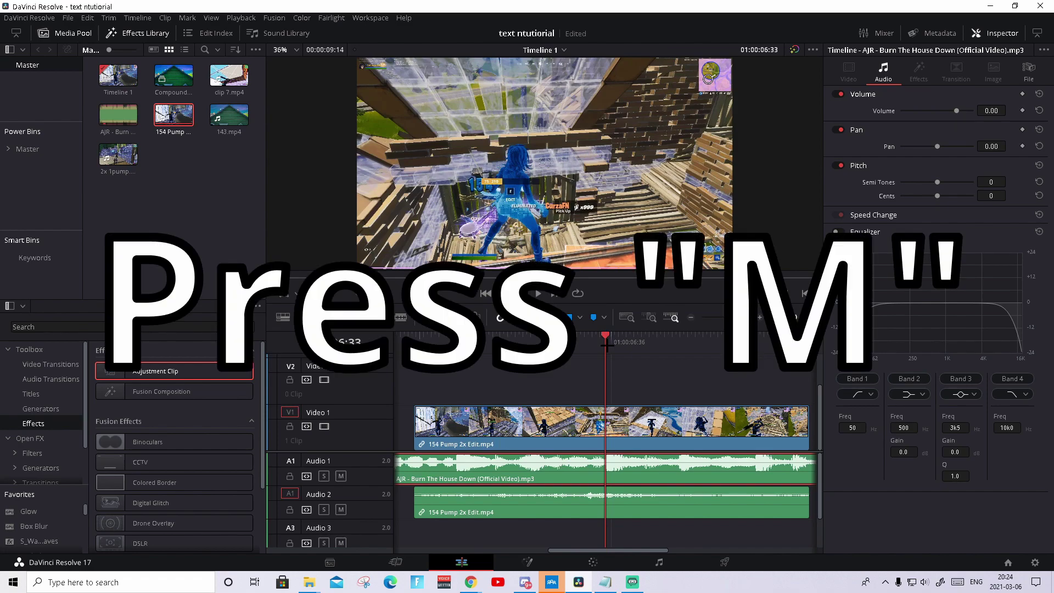
key("m")
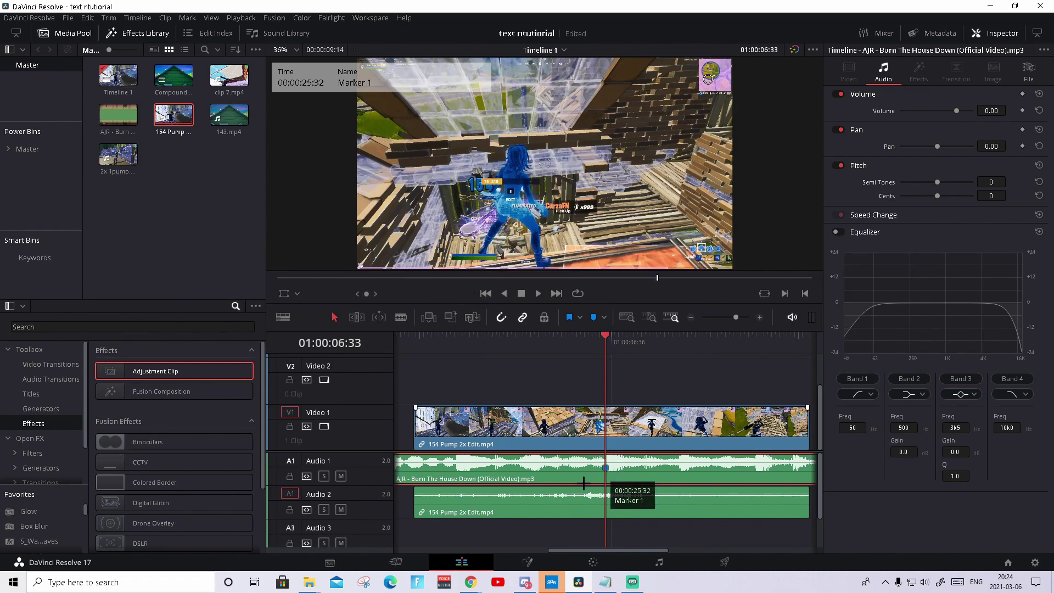
- Add a marker to the 154 Pump 2x Edit.mp4 clip on the frame where the shot fires, at 01:00:06:21
left_click(686, 409)
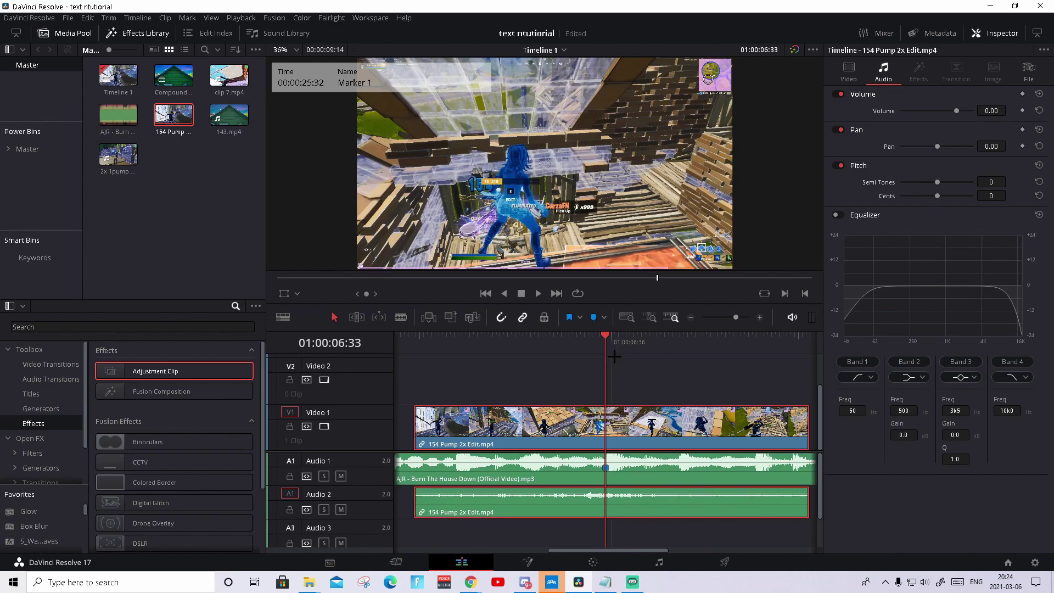
key("Left")
key("Left")
key("Left")
key("Left")
key("Left")
key("Left")
key("Left")
key("Left")
key("Left")
key("Left")
key("Left")
key("Left")
key("Left")
key("Left")
key("Right")
key("Right")
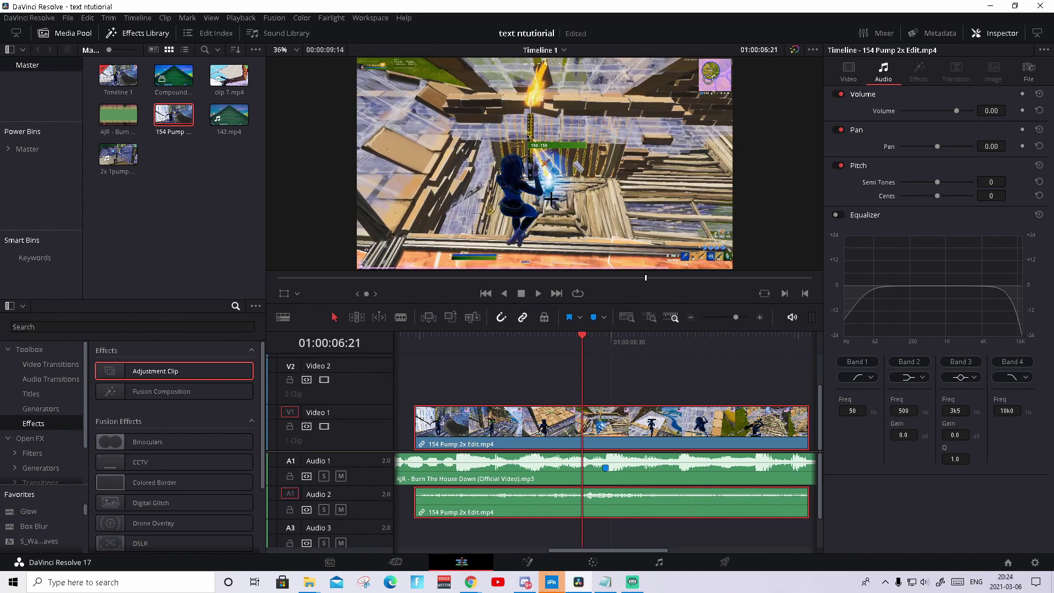
key("Right")
key("Left")
key("Left")
key("Right")
key("m")
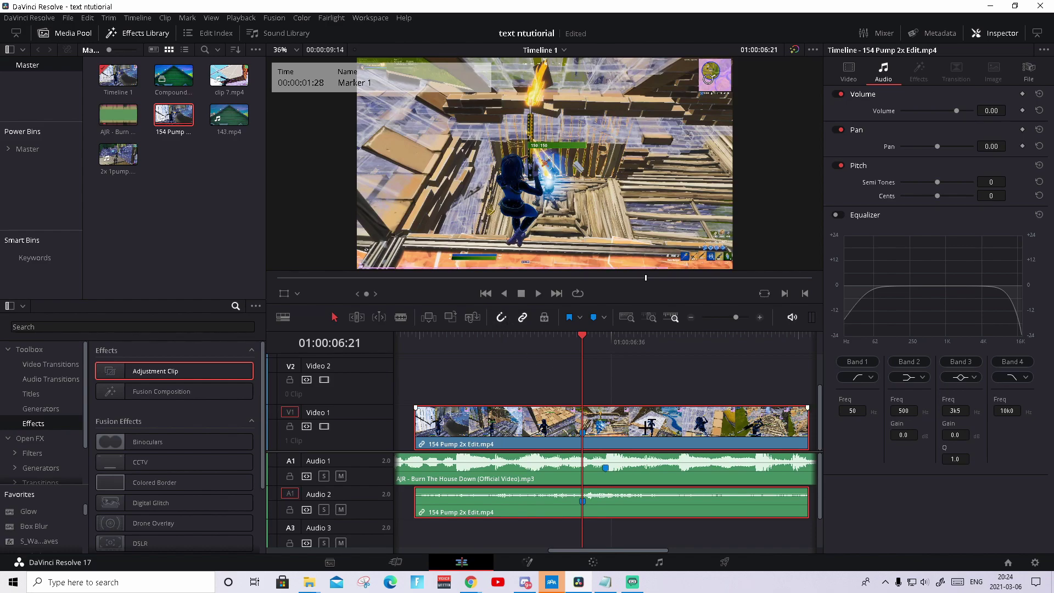
- Shift the gameplay clip 12 frames later so its marker lines up with the song marker, and play back the sync
left_click_drag(577, 342, 507, 340)
left_click_drag(645, 421, 668, 421)
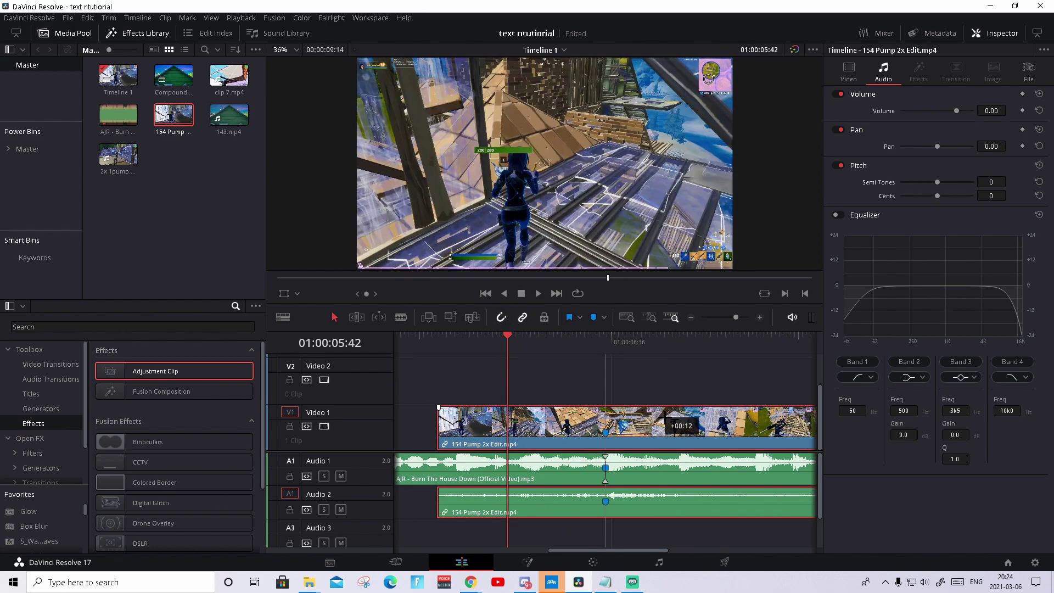
left_click(584, 336)
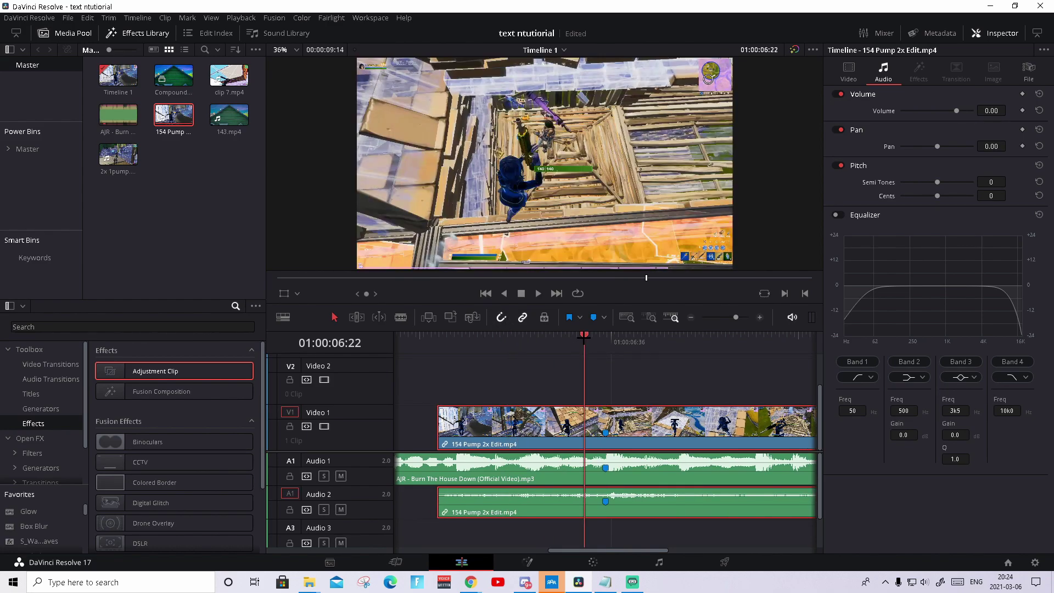
left_click(557, 339)
key("space")
left_click(561, 338)
key("space")
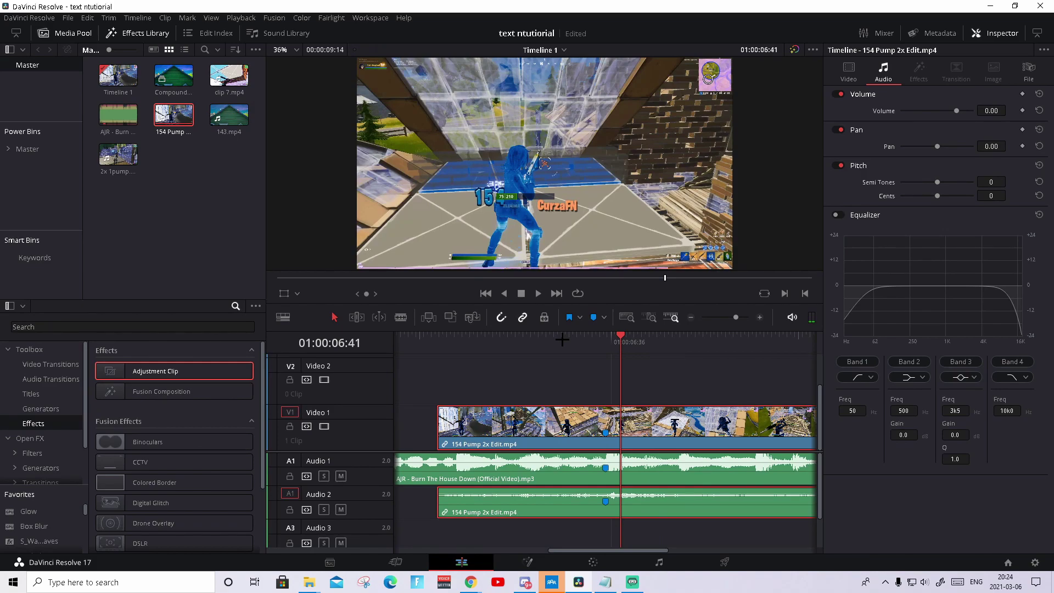
- Show the retime controls on the gameplay clip and add a speed point at the marker, 01:00:06:33
left_click(606, 337)
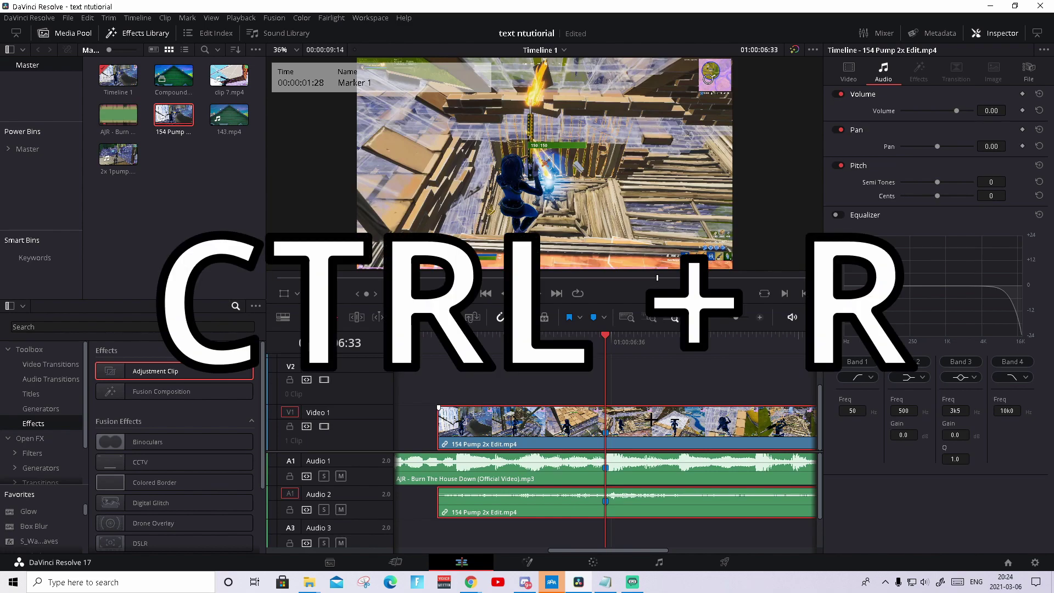
key("ctrl+r")
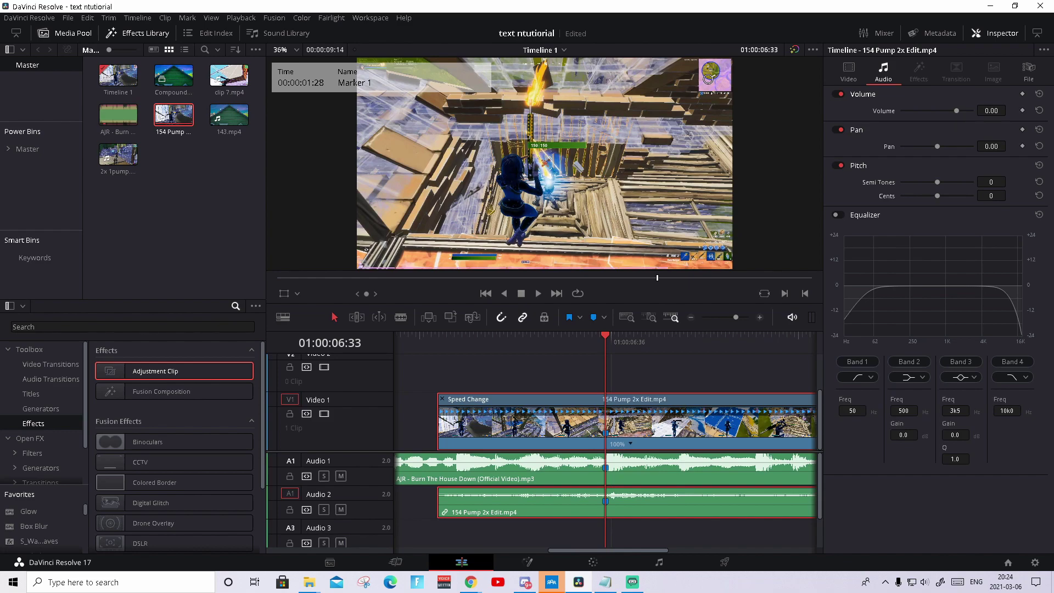
right_click(633, 445)
left_click(668, 460)
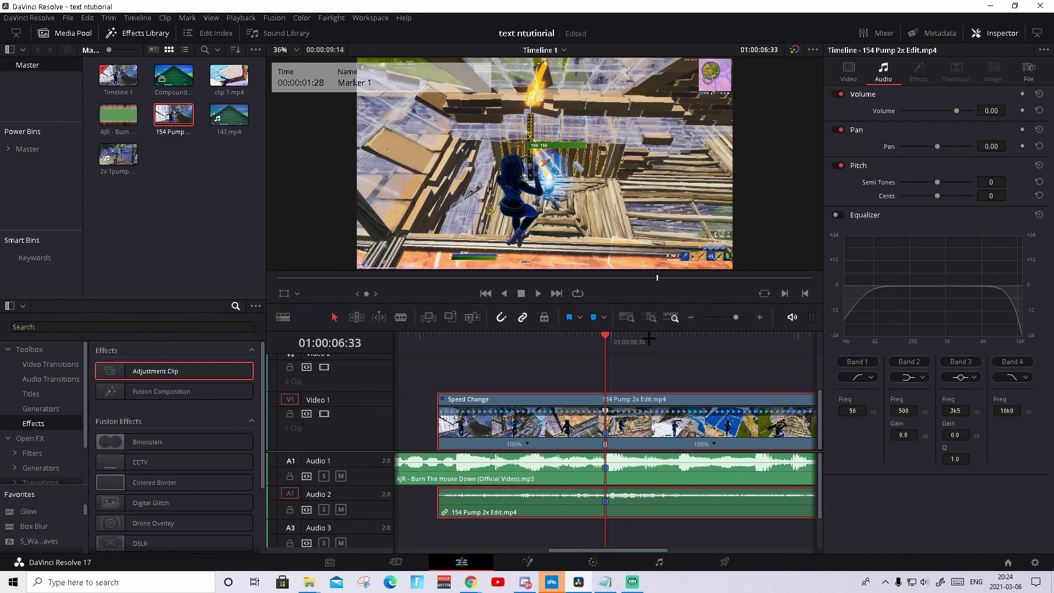
- Add a second speed point to the gameplay clip before the marker, at 01:00:06:03
key("Left")
key("Left")
key("Left")
key("Left")
key("Left")
key("Left")
key("Left")
key("Left")
key("Left")
key("Left")
key("Left")
key("Left")
key("Left")
key("Left")
key("Left")
key("Left")
key("Left")
key("Left")
key("Left")
key("Left")
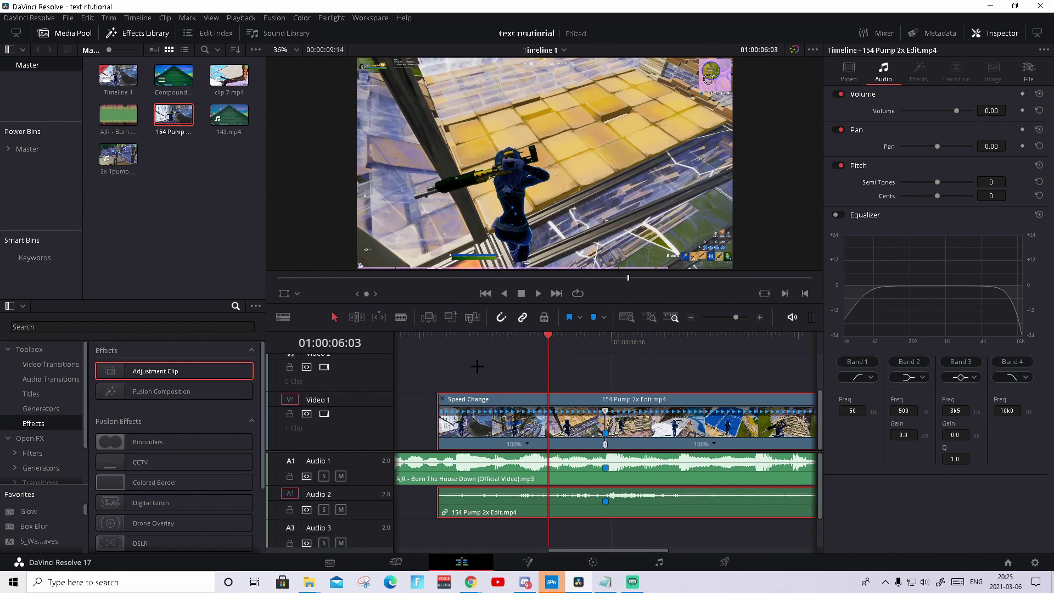
right_click(527, 443)
left_click(562, 461)
- Add a speed point at 01:00:06:18, midway between the two existing speed points
left_click_drag(570, 341, 576, 333)
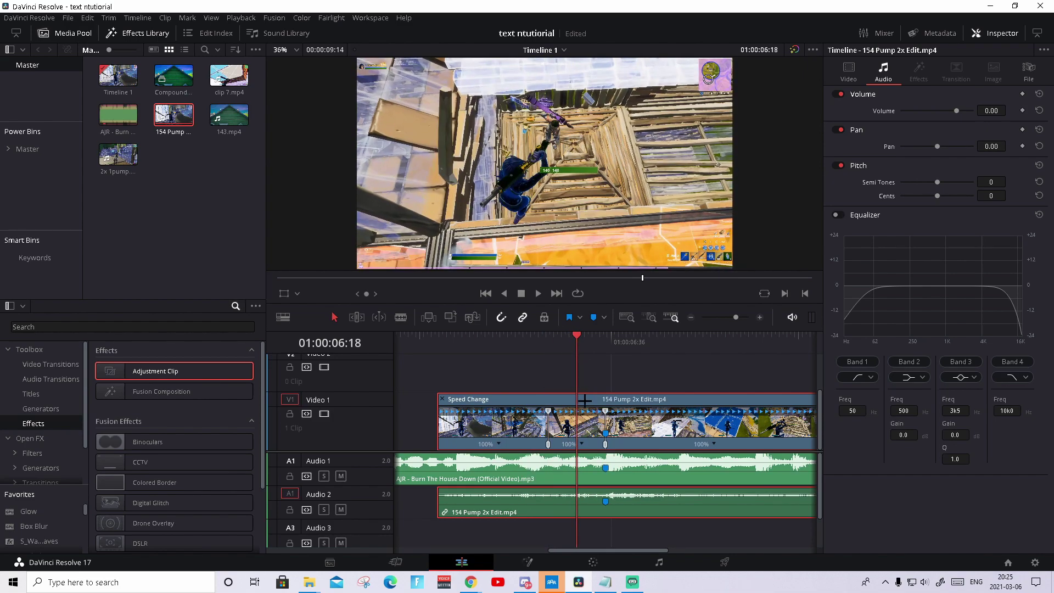
right_click(581, 446)
left_click(588, 460)
- Set the segment starting at 01:00:06:03 to 50% speed and the short segment following it to 200%
left_click(565, 445)
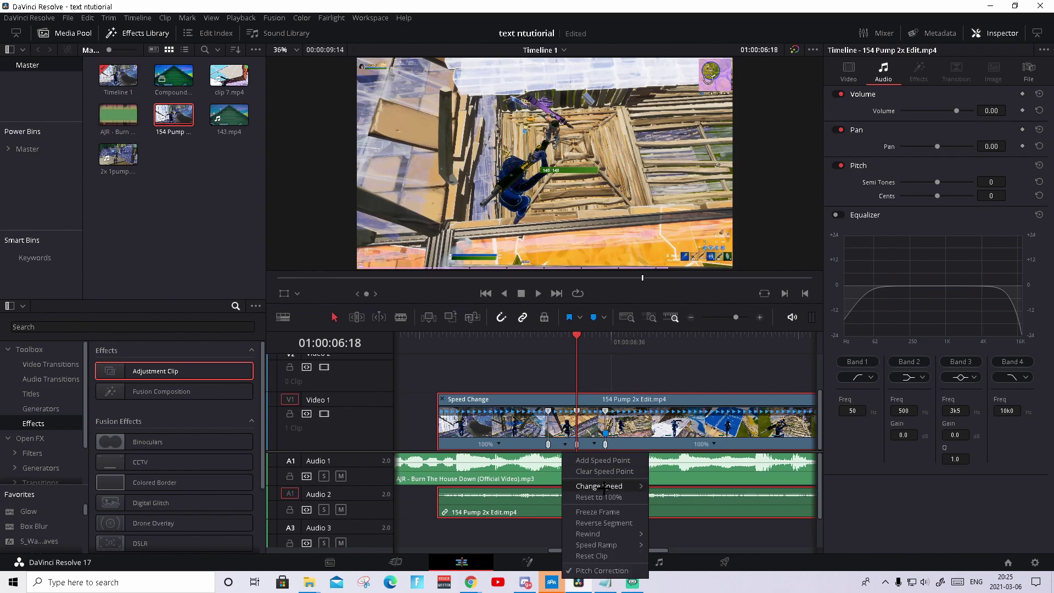
mouse_move(601, 486)
left_click(669, 500)
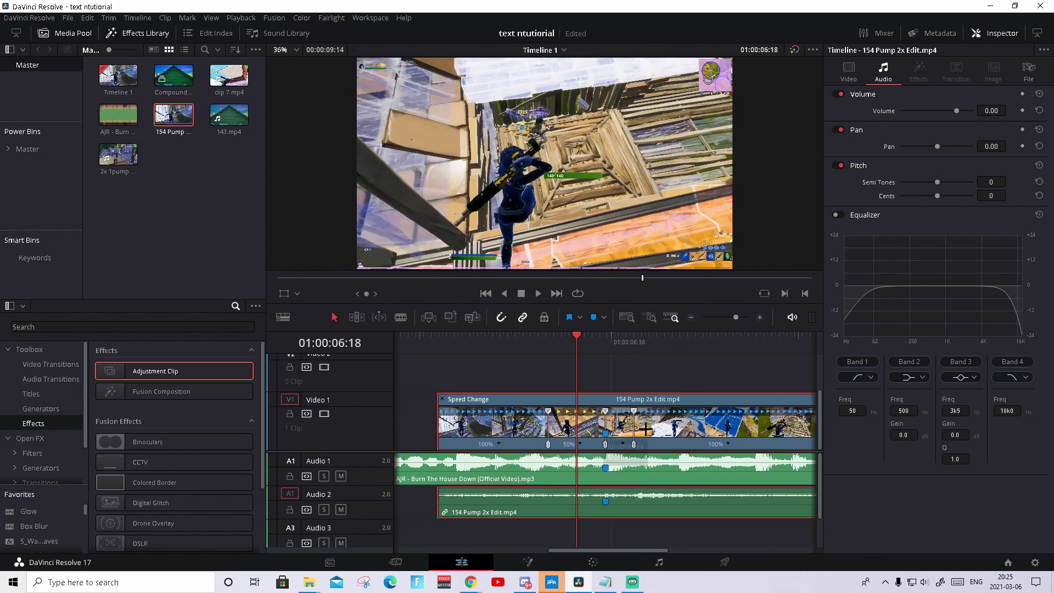
left_click(623, 443)
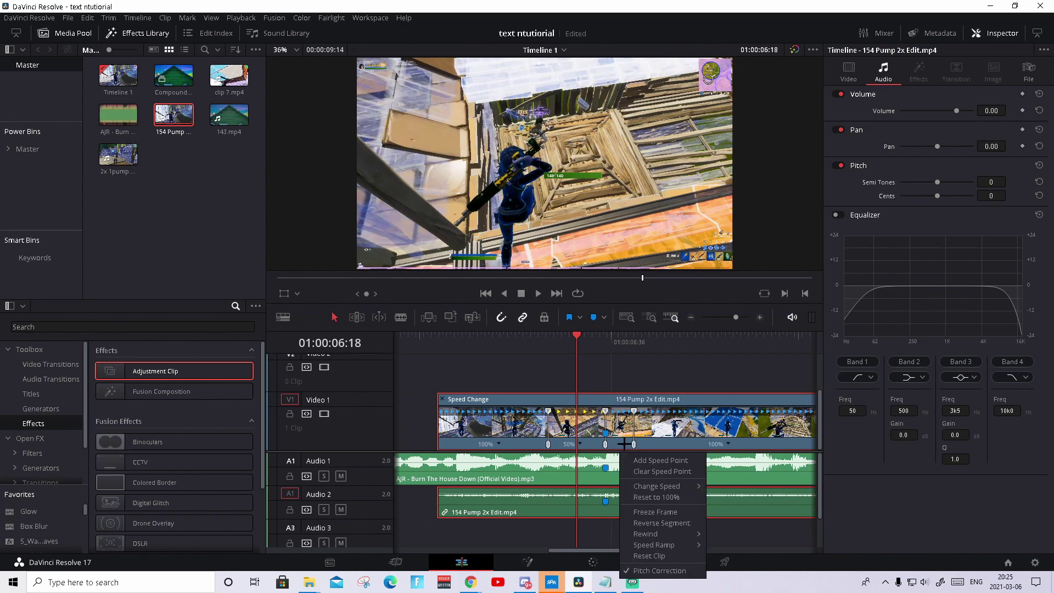
mouse_move(664, 486)
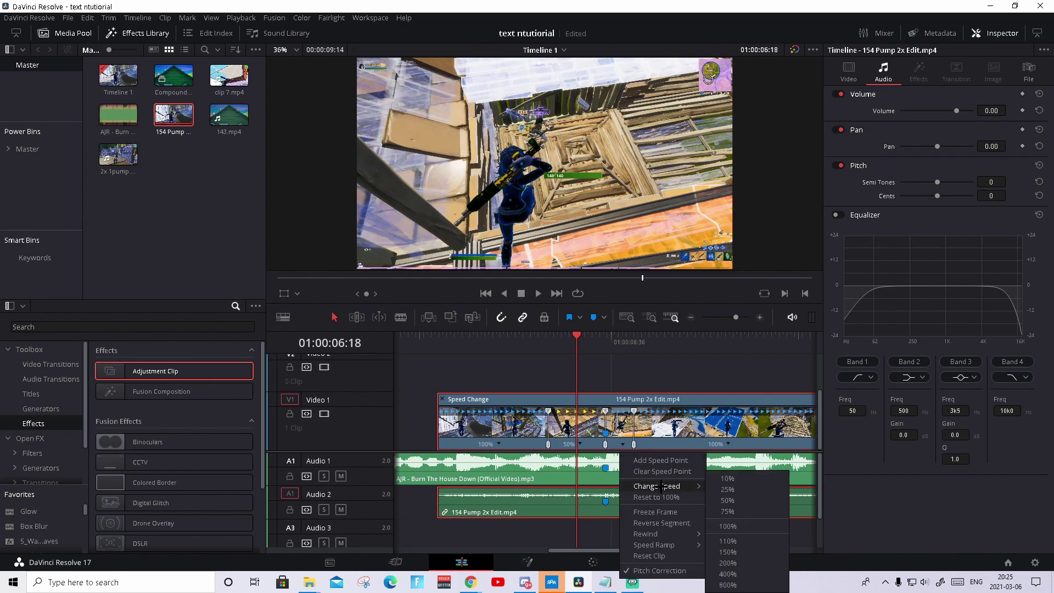
left_click(730, 562)
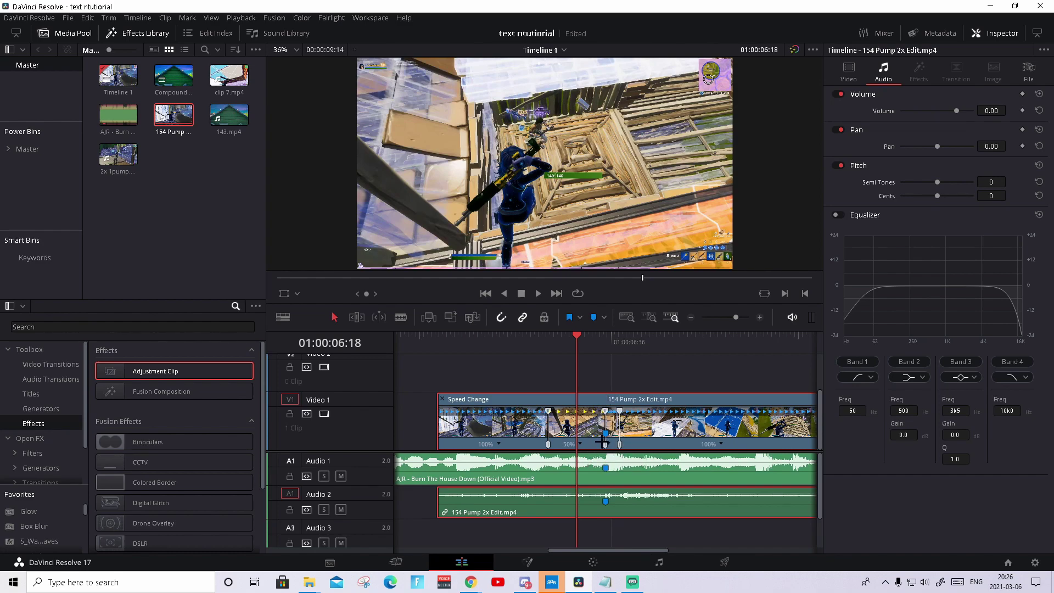
- Move the speed point between the 50% and 200% segments earlier so the fast segment ends at the song marker, and play it back
left_click_drag(605, 444, 587, 439)
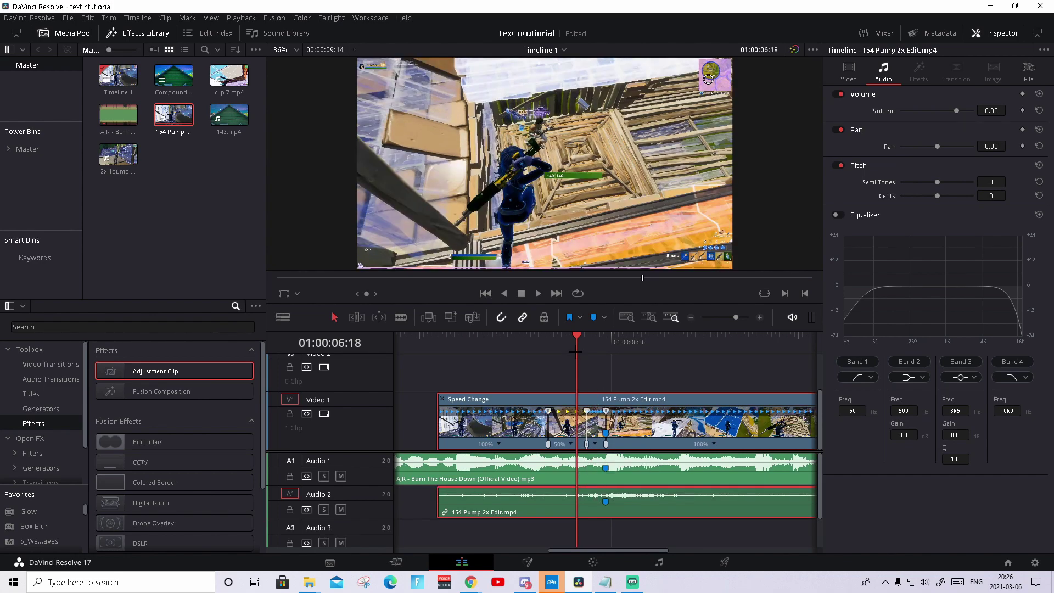
left_click_drag(574, 347, 478, 336)
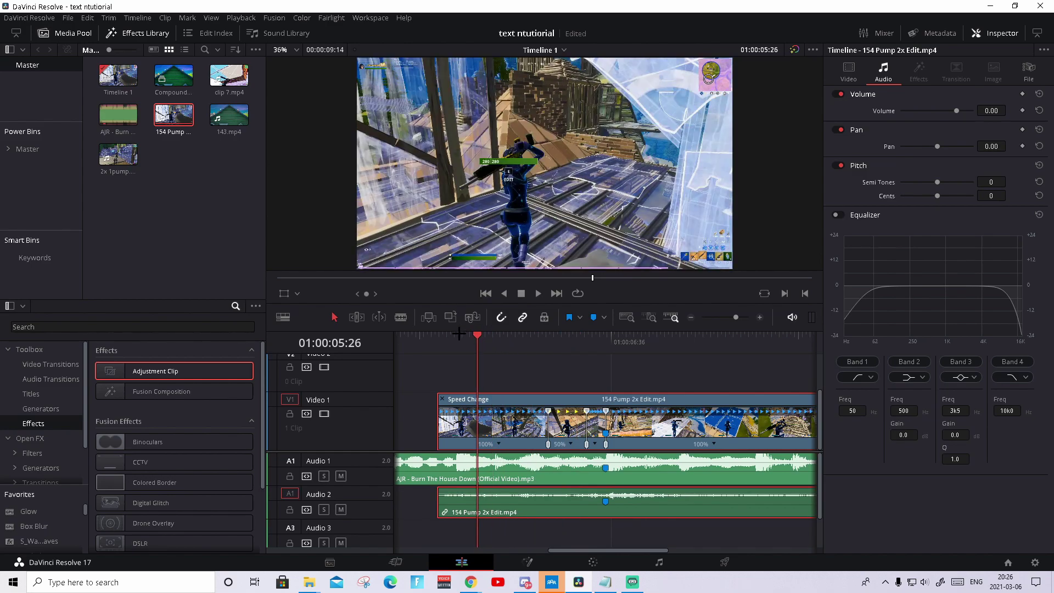
key("space")
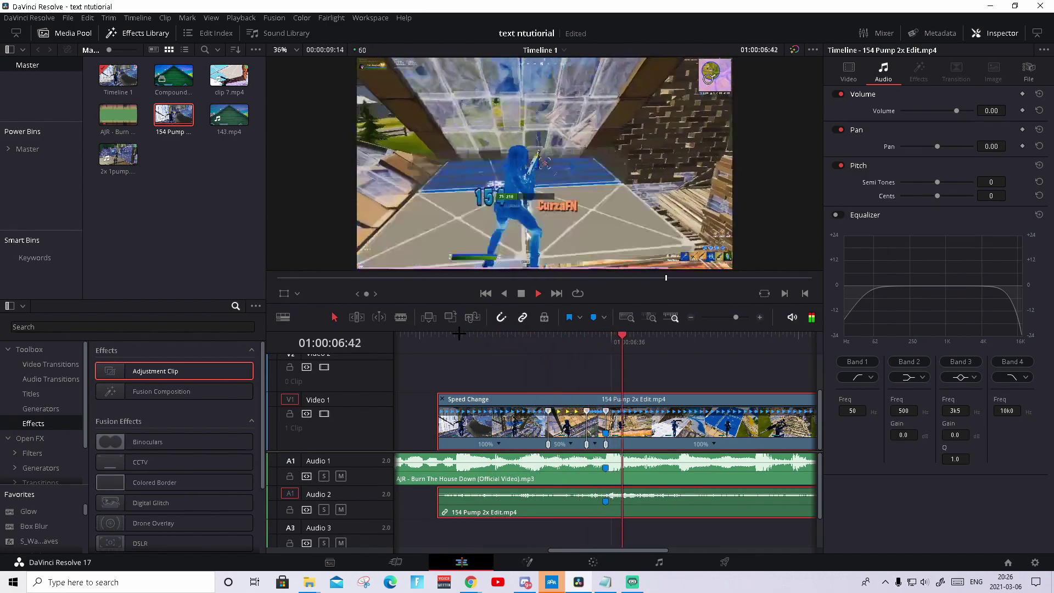
left_click(570, 339)
key("space")
key("space")
left_click_drag(628, 341, 613, 342)
key("space")
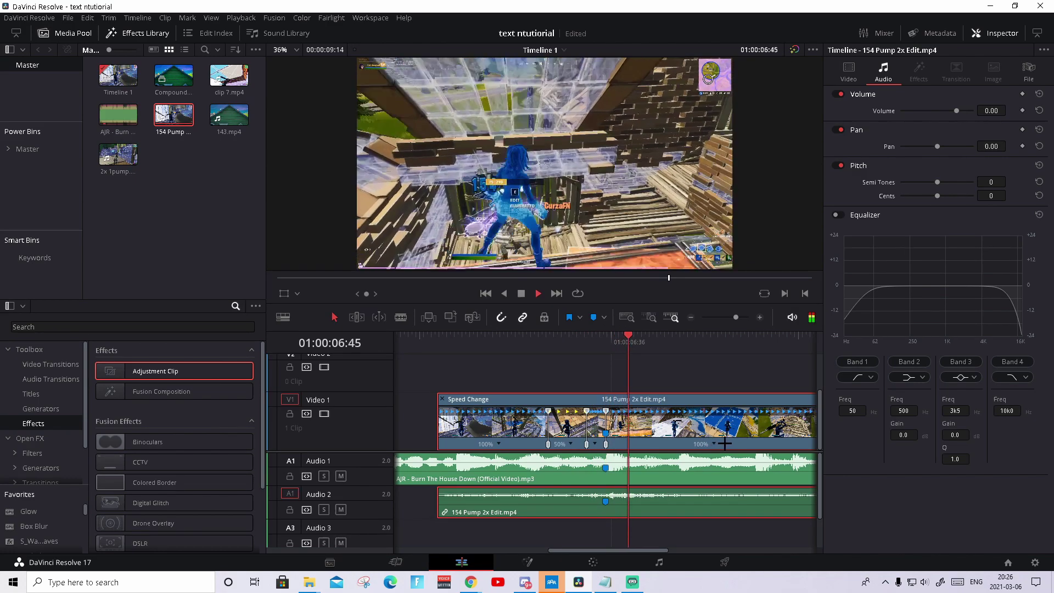
- Add a speed point at 01:00:06:55 and set the segment between the marker and that point to 50% speed
right_click(712, 442)
left_click(735, 457)
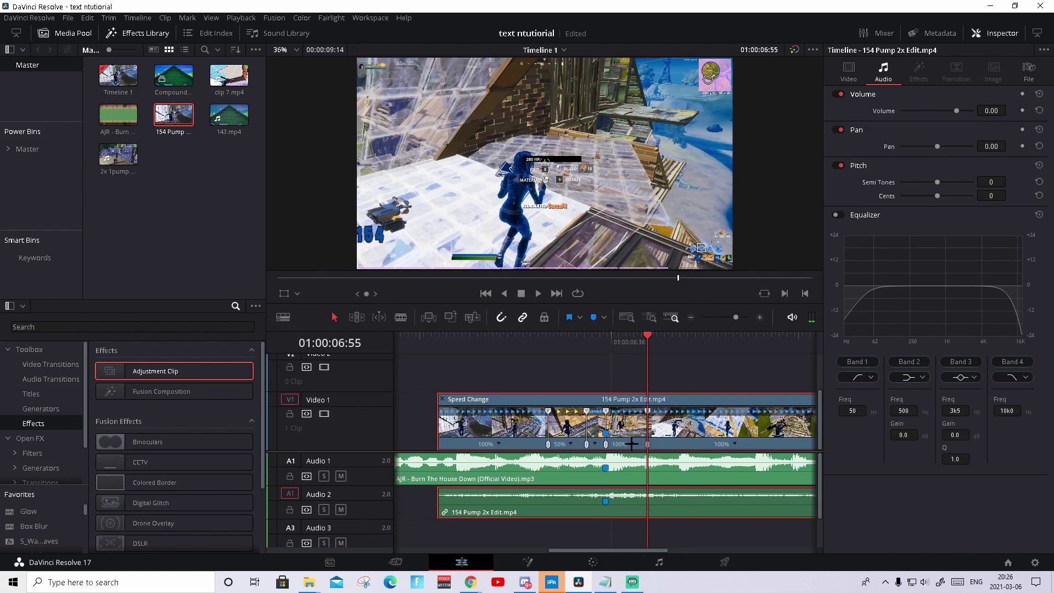
right_click(637, 449)
mouse_move(654, 485)
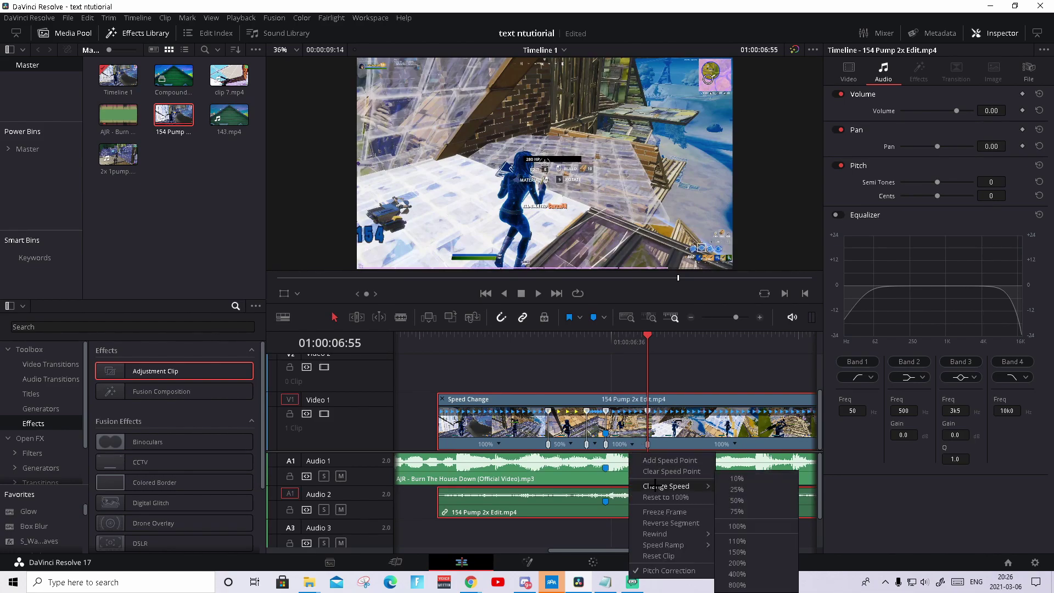
left_click(723, 497)
- Shorten the slow segment after the marker by moving its end speed point earlier, and play back the velocity effect
key("space")
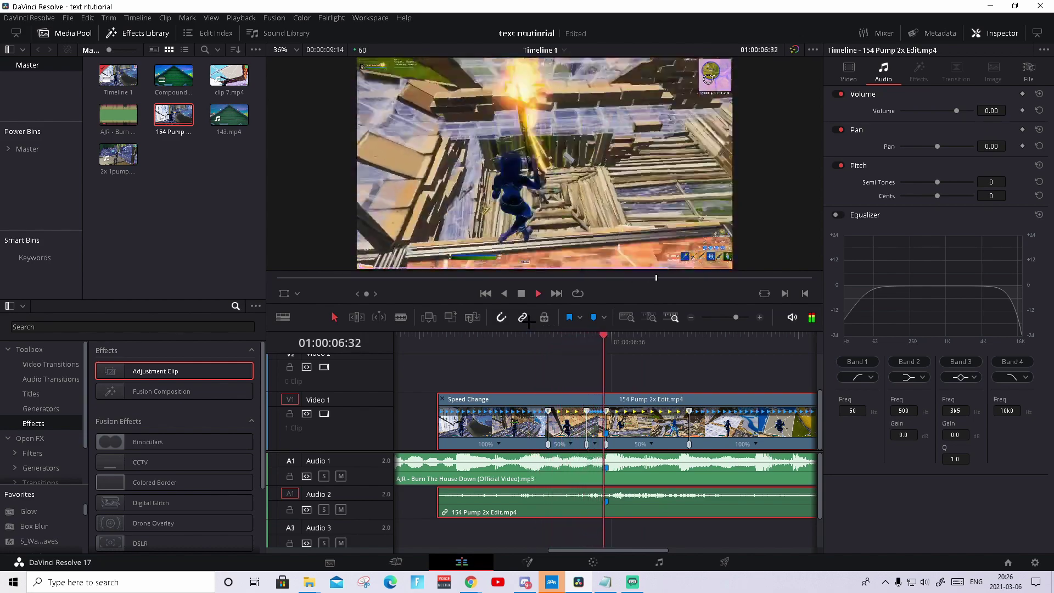
key("space")
left_click_drag(690, 443, 633, 445)
left_click(497, 345)
key("space")
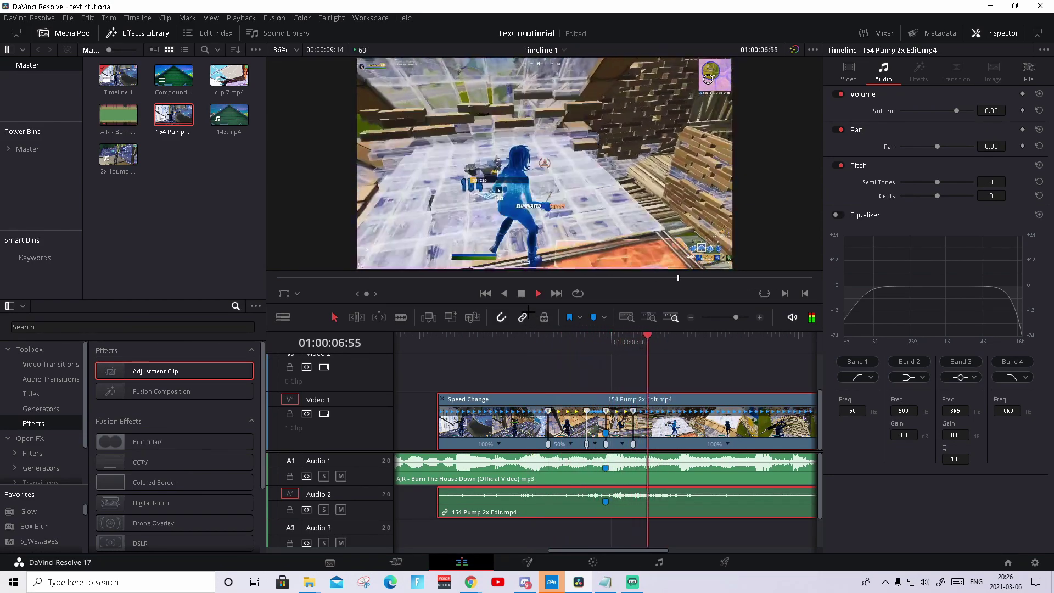
- Close the clip's retime controls and split the gameplay clip at the shot frame, 01:00:06:34
left_click(607, 344)
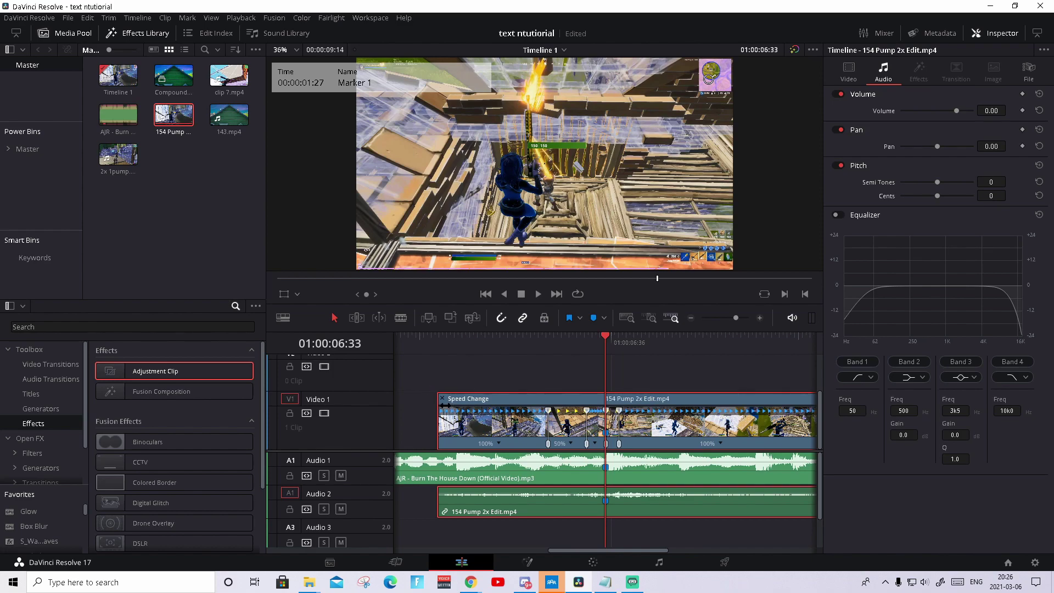
left_click(443, 399)
key("Right")
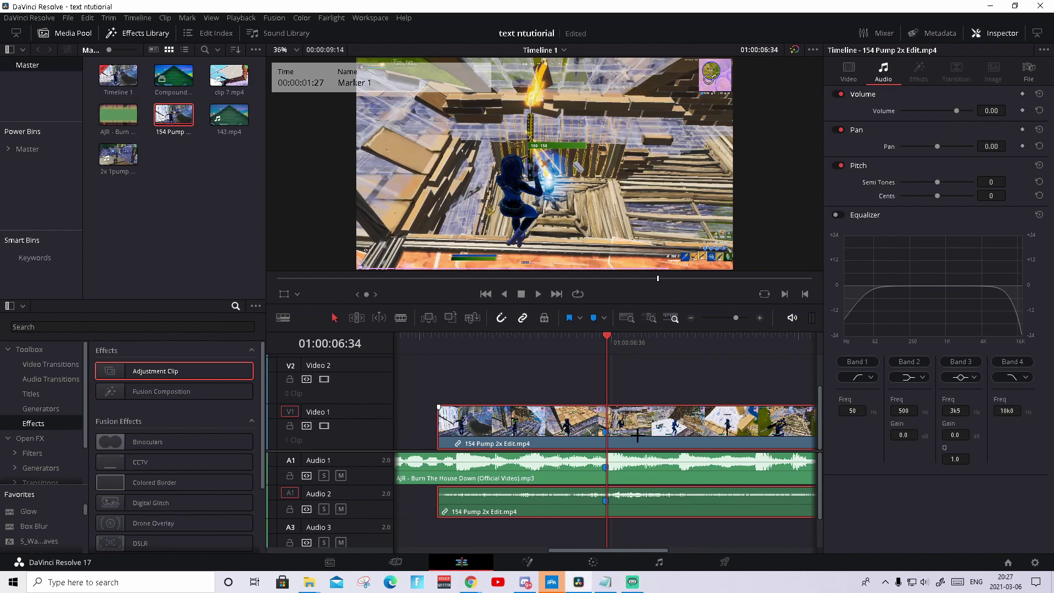
key("ctrl+b")
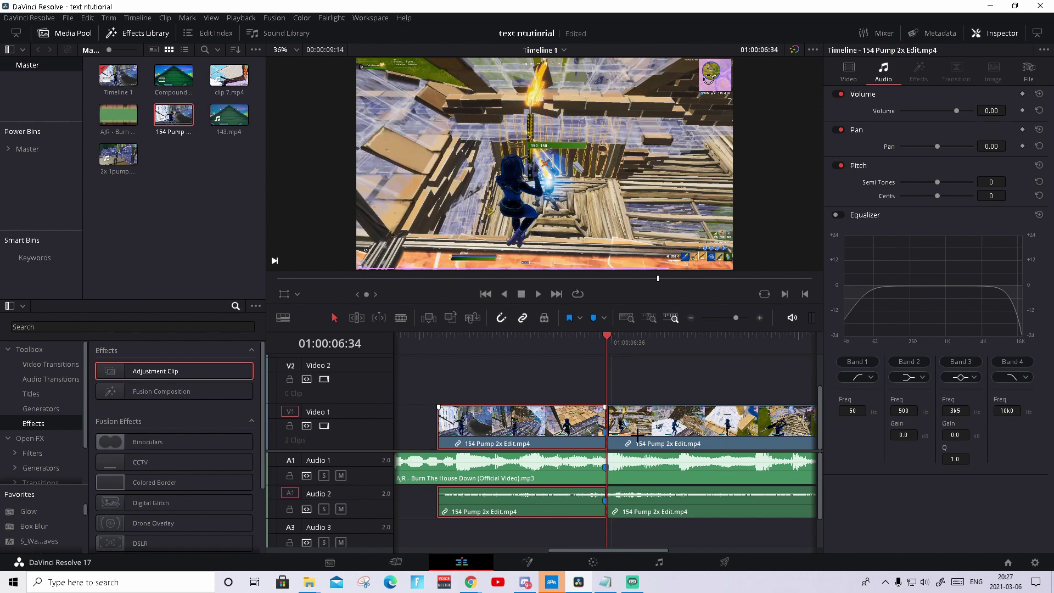
- Split the gameplay clip again before the shot, at 01:00:06:09, to isolate a short middle piece
key("Left")
key("Left")
key("Left")
key("Left")
key("Left")
key("Left")
key("Left")
key("Left")
key("Left")
key("Left")
key("Left")
key("Left")
key("Left")
key("Left")
key("Left")
key("Left")
key("Left")
key("Left")
key("Left")
key("Left")
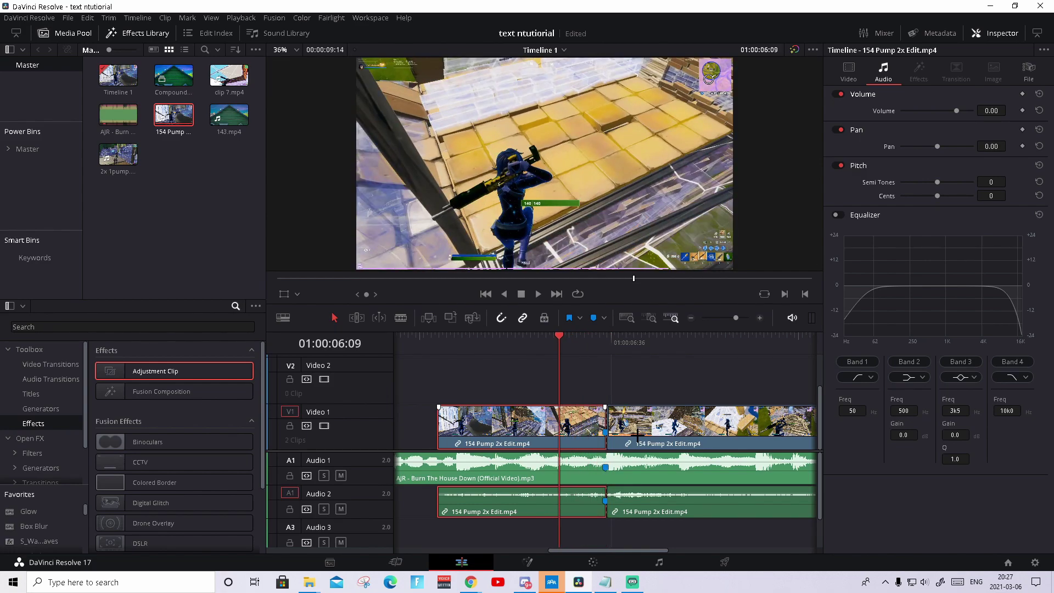
key("ctrl+b")
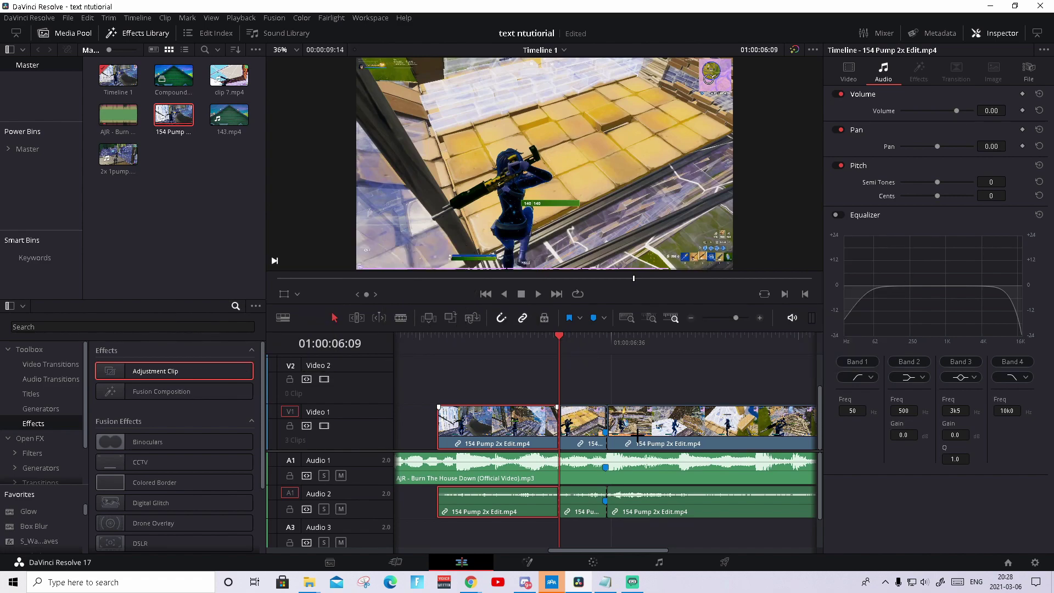
- Duplicate the short middle piece of the gameplay clip onto Video 2 directly above the original, and play back that section
left_click(575, 428)
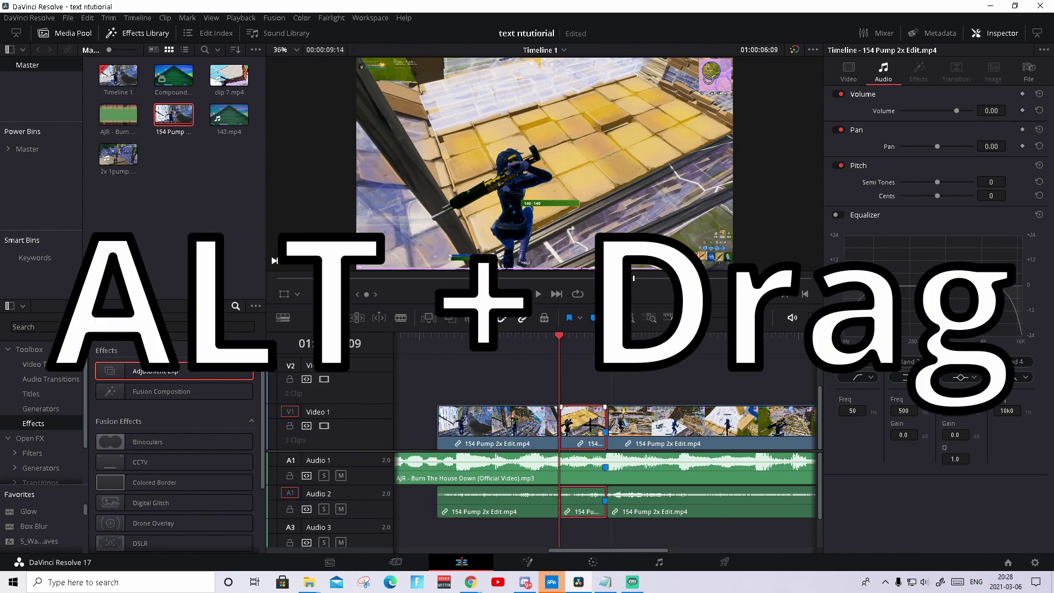
left_click_drag(590, 424, 589, 385)
key("space")
left_click_drag(563, 337, 518, 332)
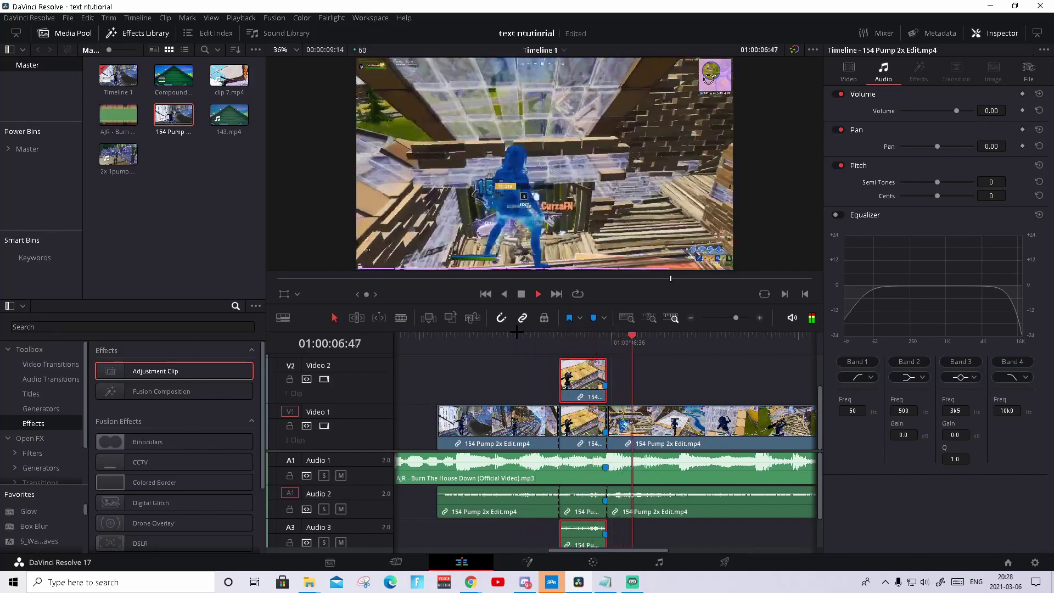
- Play back the section with the duplicate and turn the duplicated piece on Video 2 into a compound clip
left_click(519, 332)
key("space")
key("space")
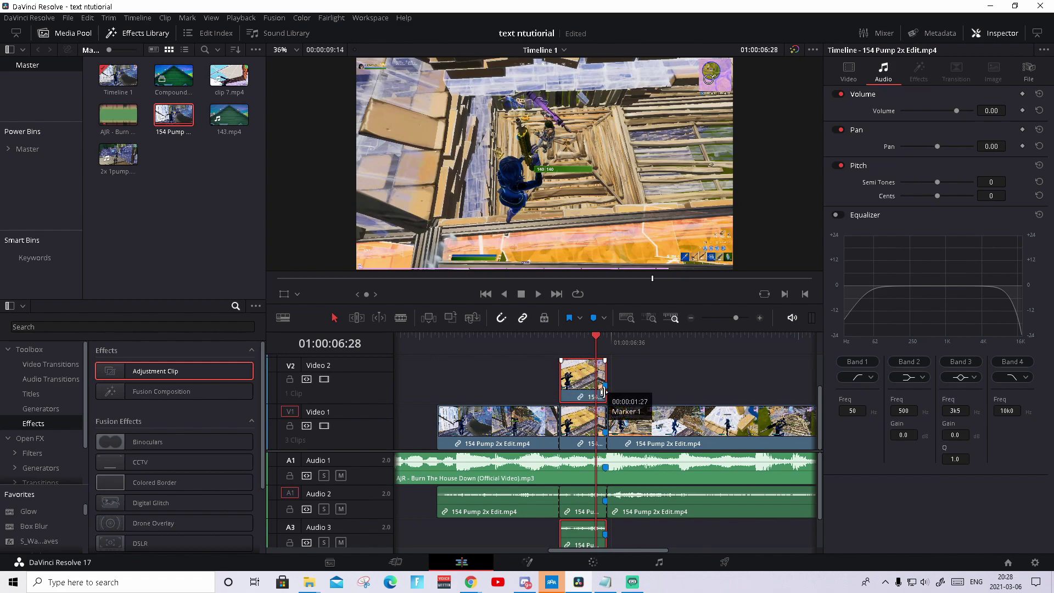
right_click(583, 383)
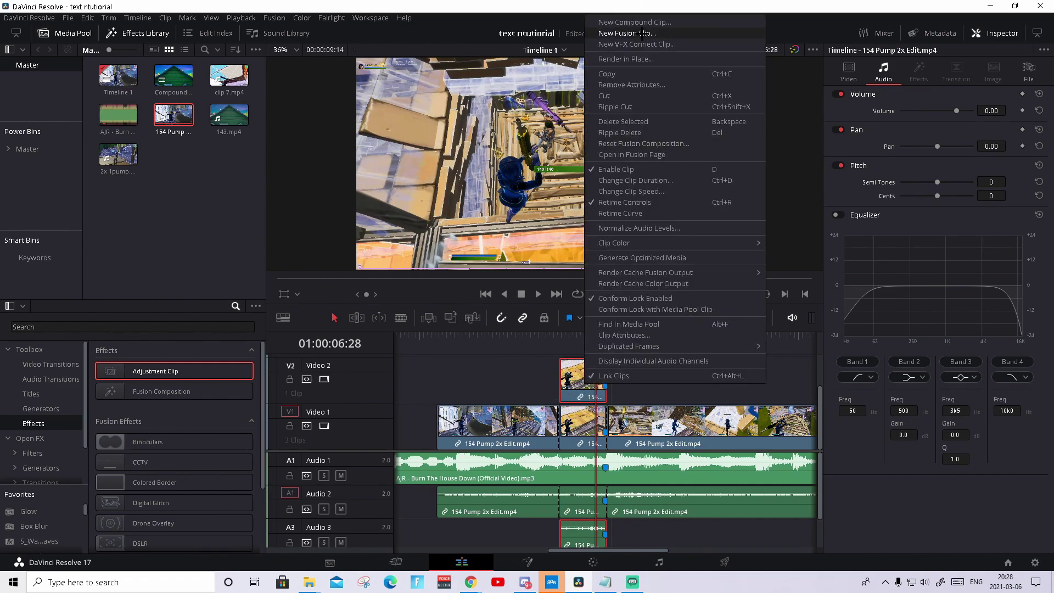
left_click(676, 21)
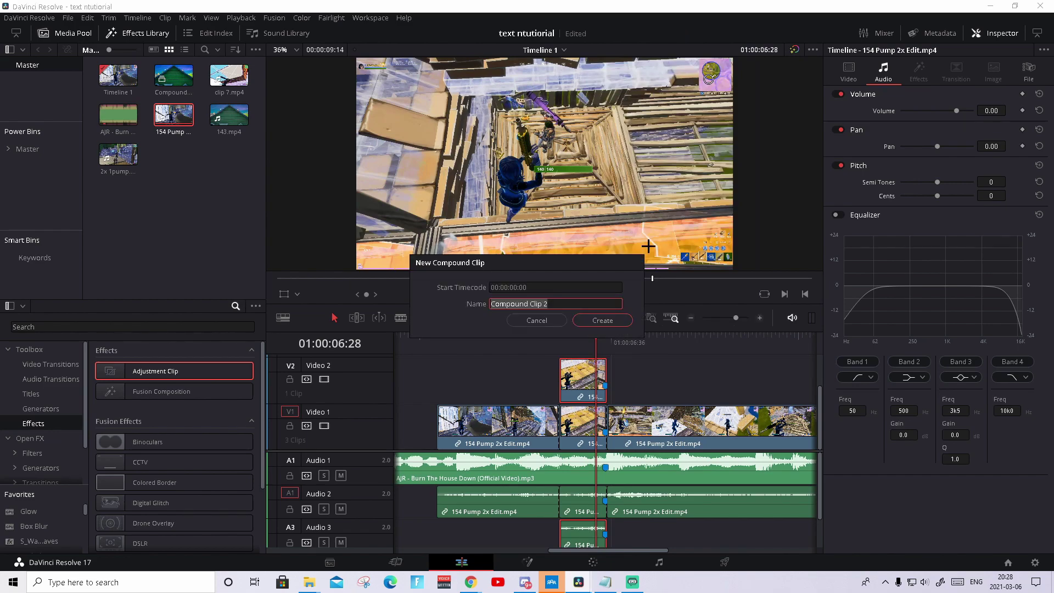
left_click(597, 320)
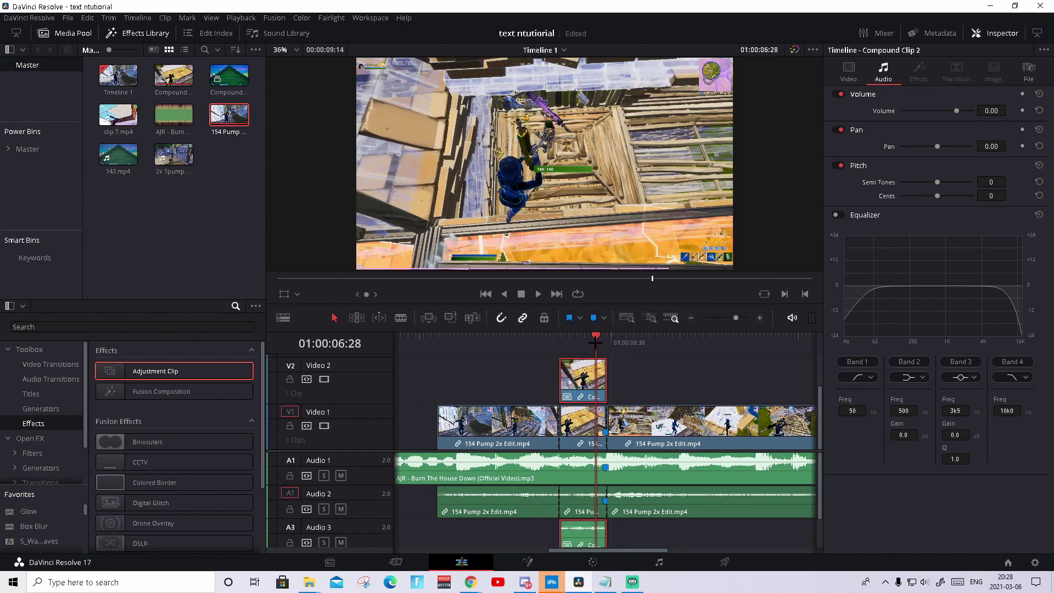
- Show the compound clip's retime controls and insert a freeze frame near its end, at 01:00:06:33
left_click_drag(595, 343, 575, 348)
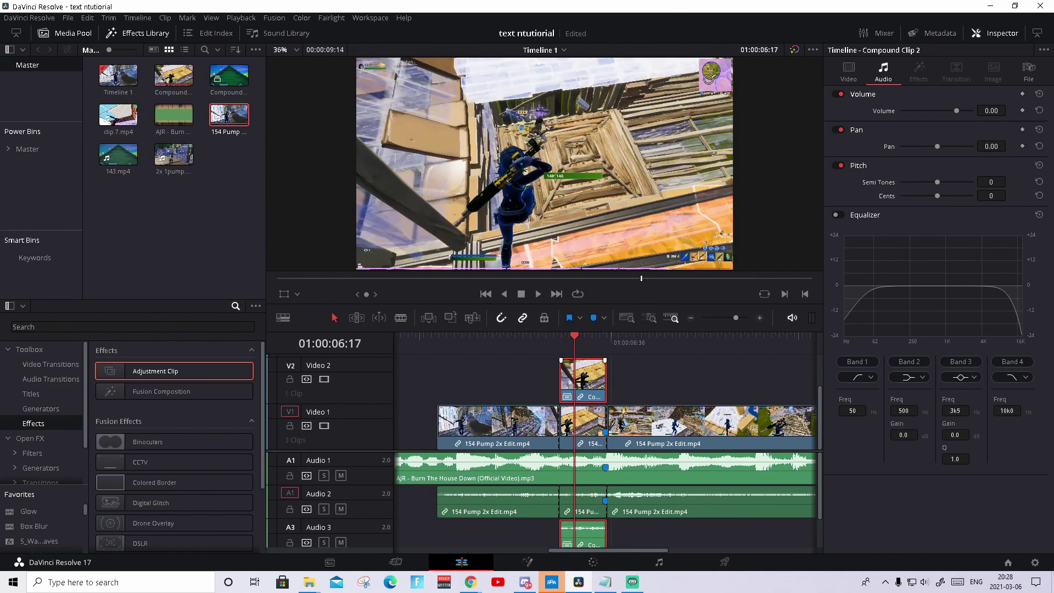
key("ctrl+r")
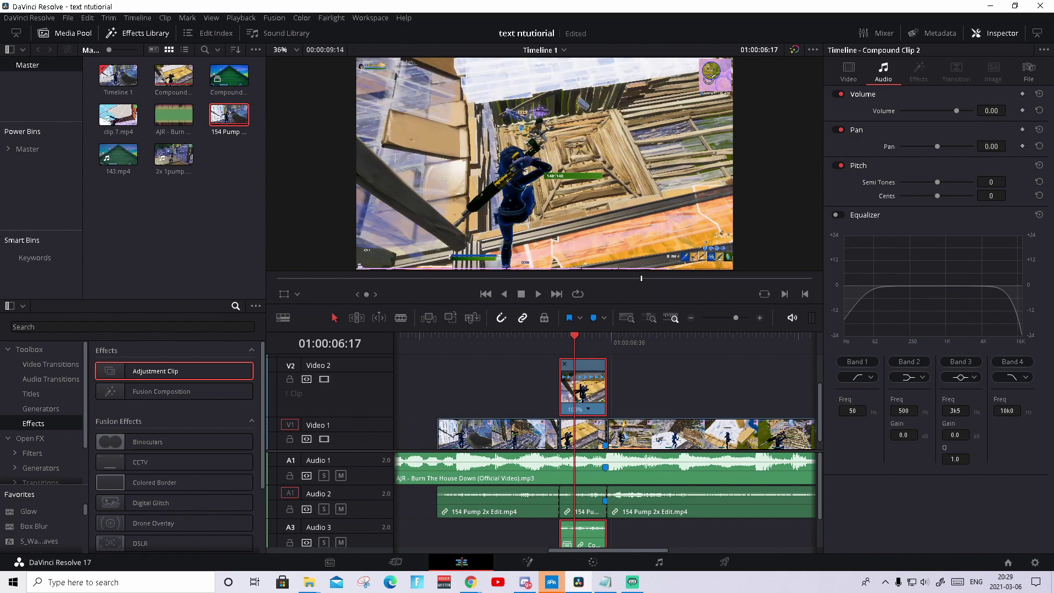
left_click(603, 334)
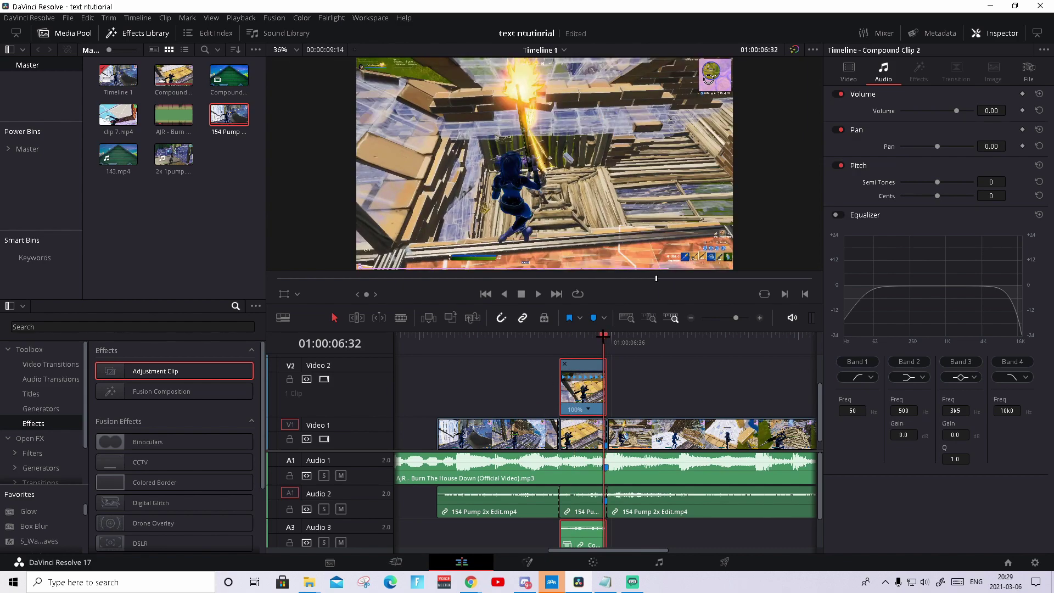
key("Right")
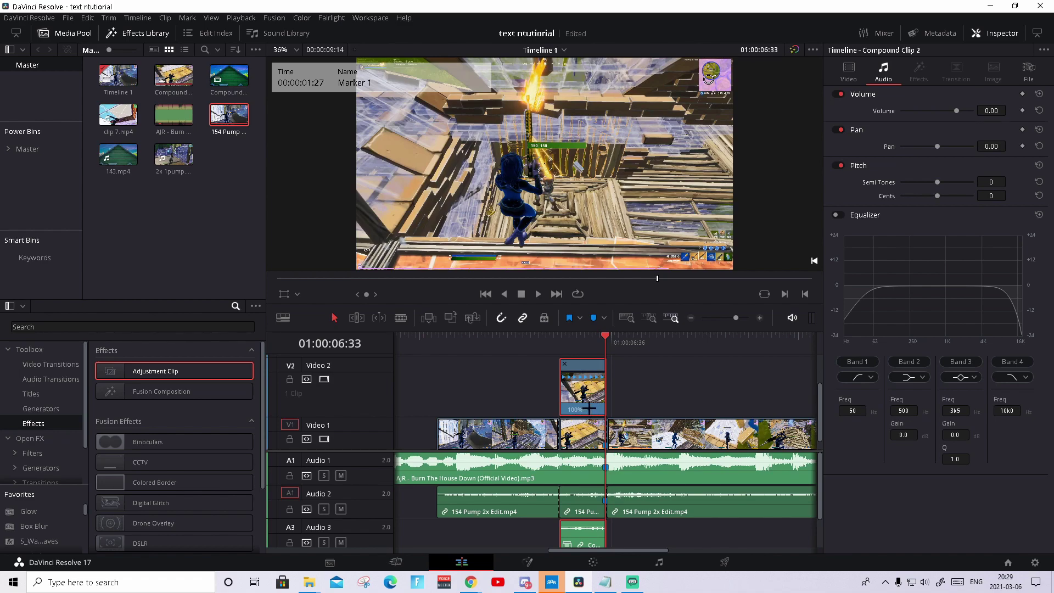
right_click(588, 408)
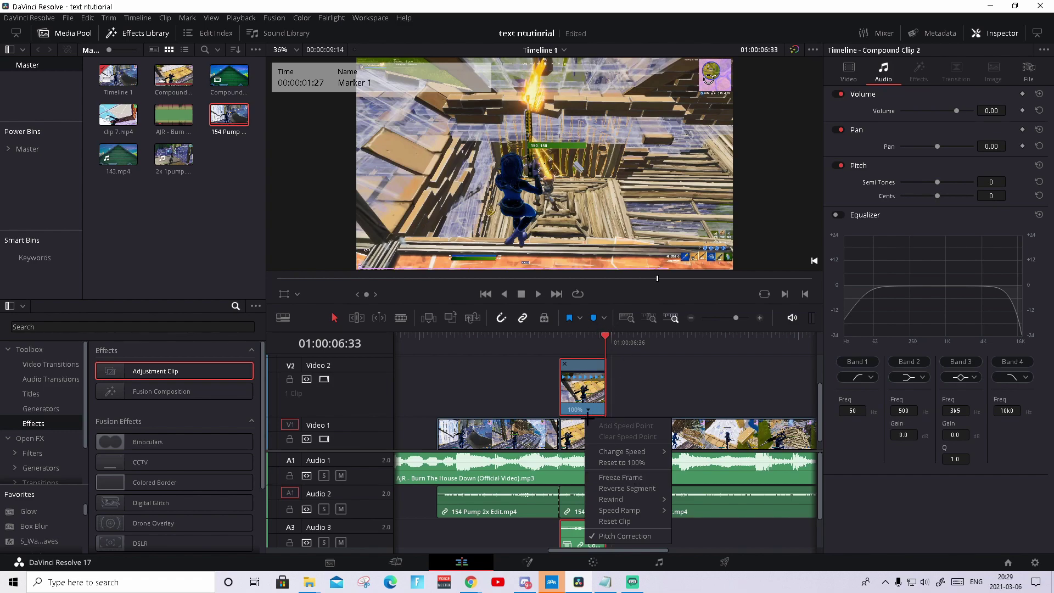
left_click(649, 476)
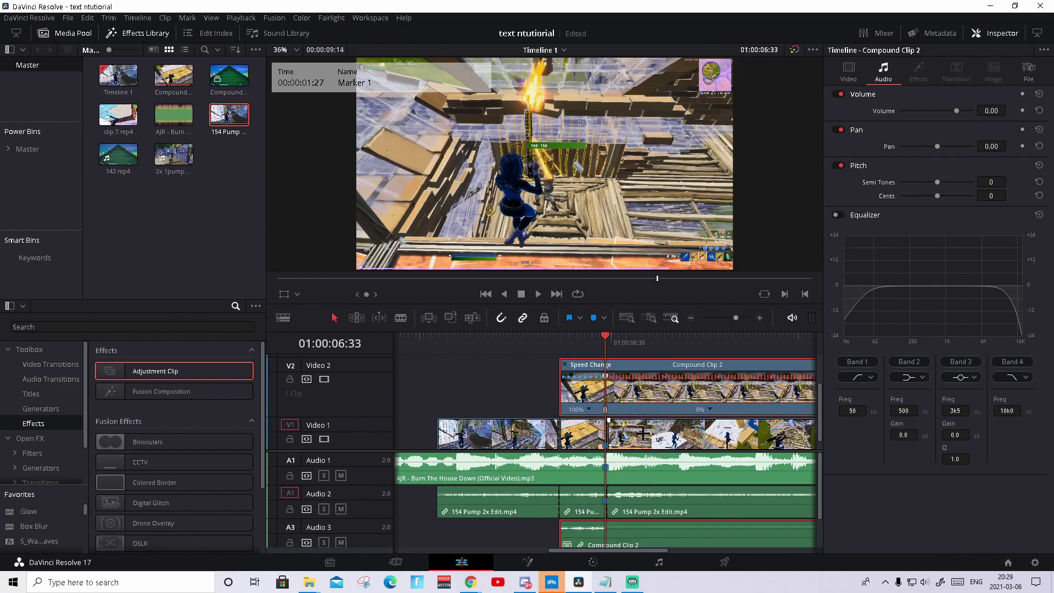
- Split the compound clip at the start of the freeze frame, 01:00:06:33, and delete the moving part before it
left_click_drag(735, 317, 733, 318)
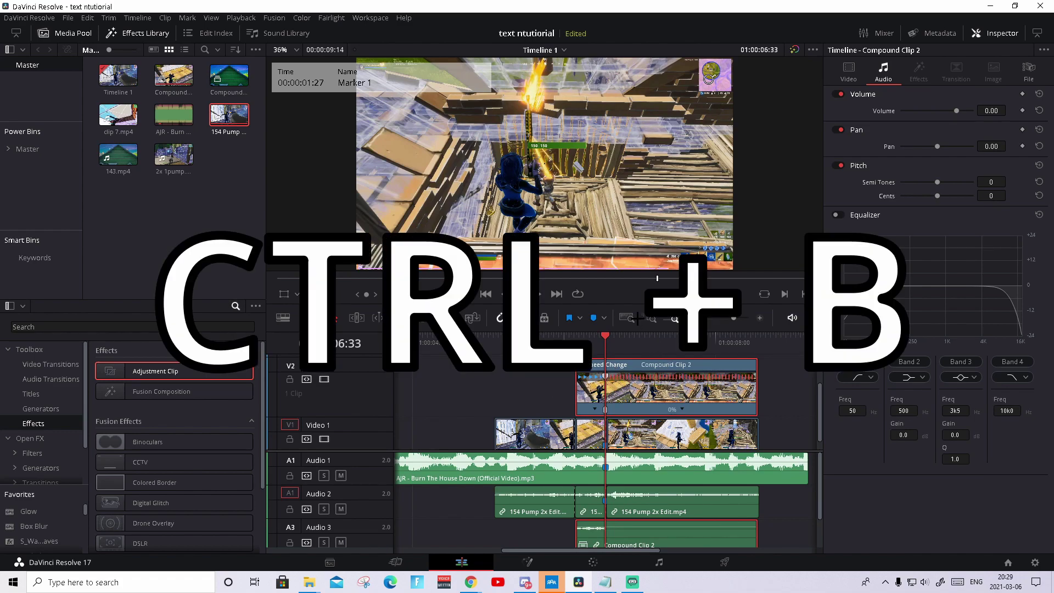
key("ctrl+b")
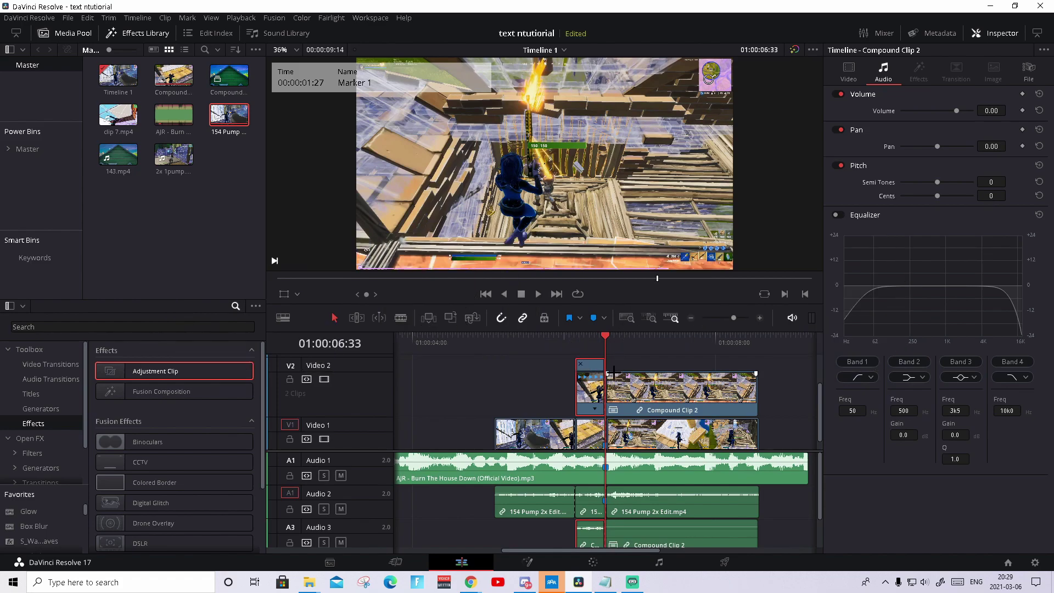
key("BackSpace")
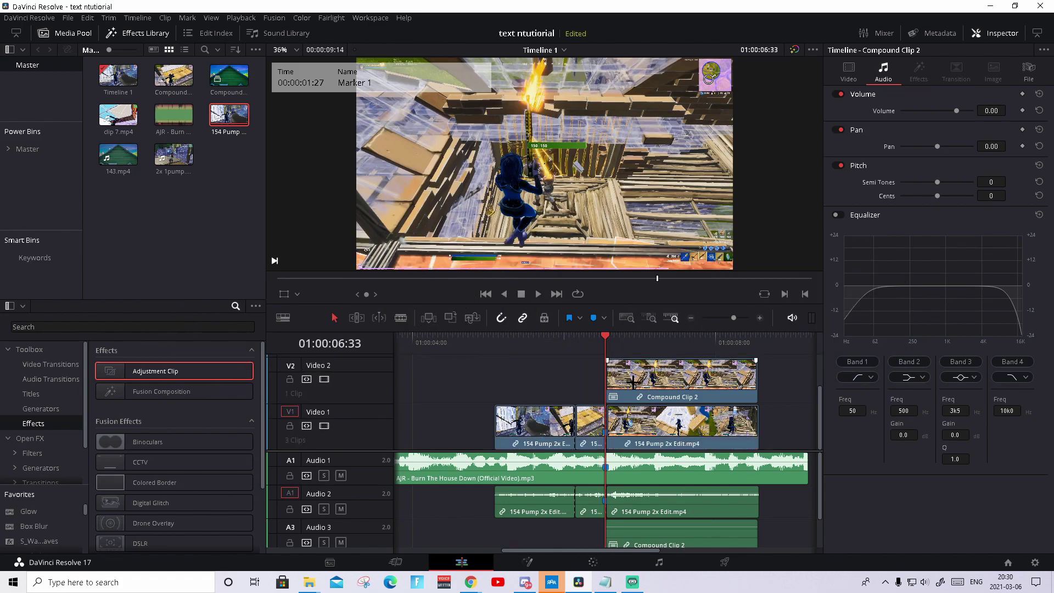
- Shorten the frozen compound clip on Video 2 and fit it directly above the short middle piece, starting at 01:00:06:09
left_click_drag(672, 383, 601, 344)
left_click_drag(722, 389, 573, 343)
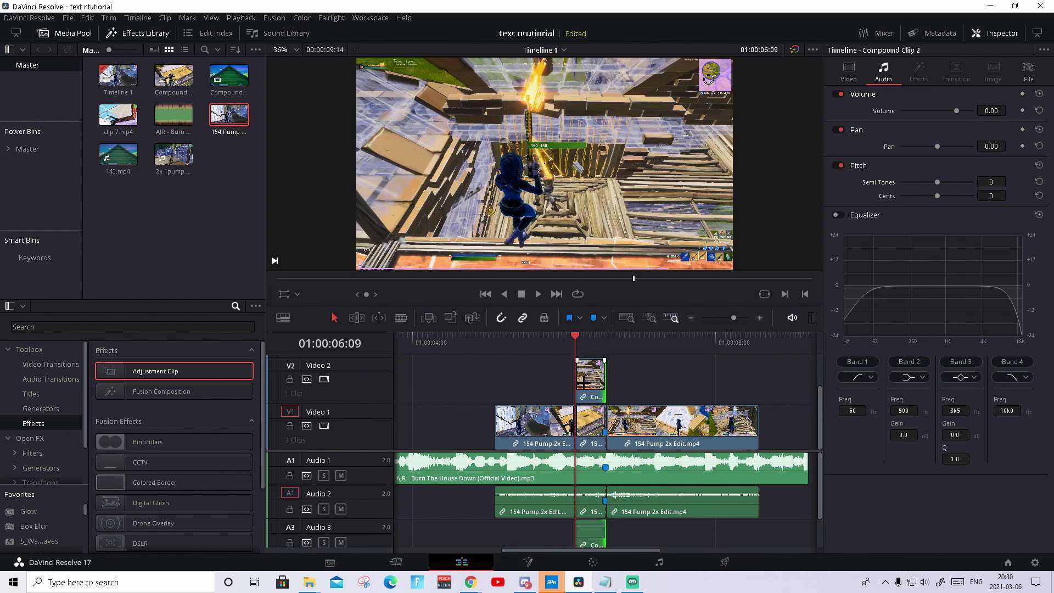
left_click(590, 376)
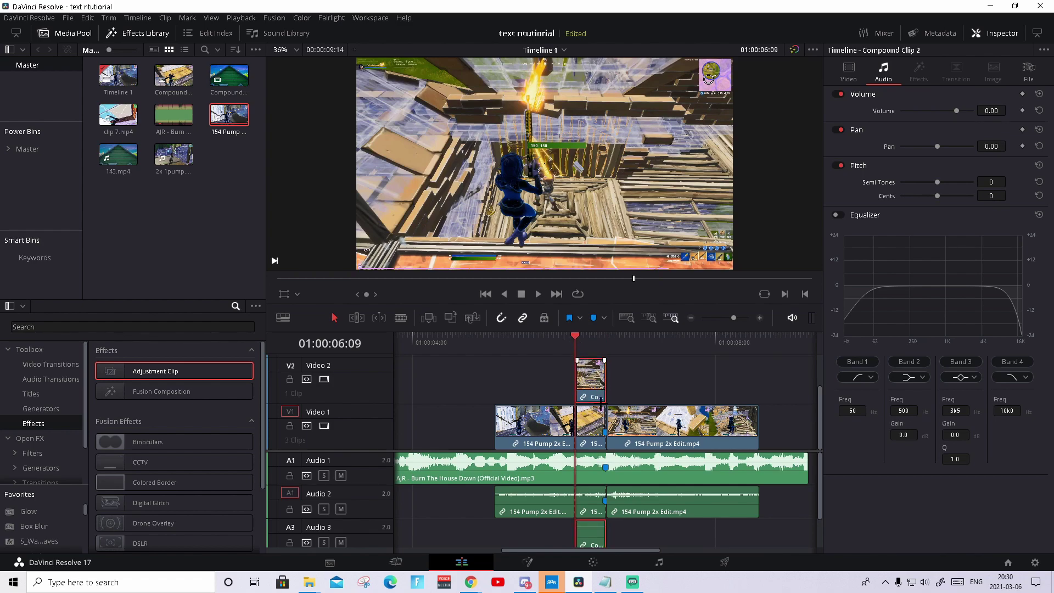
- Open the frozen clip at 01:00:06:19 for colour grading, add a Curve window to its node, and frame the character for tracing
left_click(588, 341)
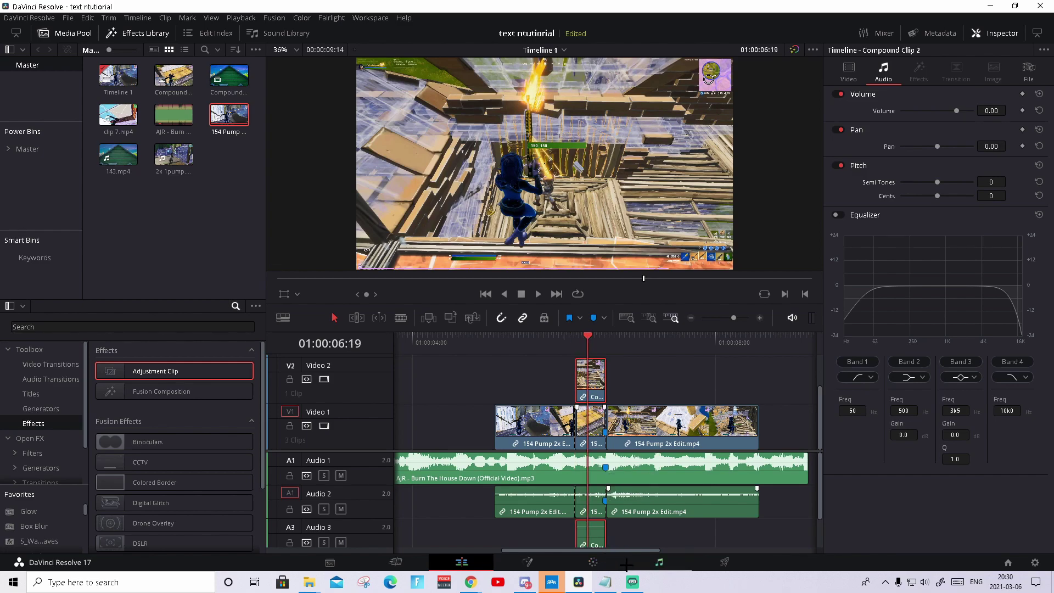
left_click(598, 560)
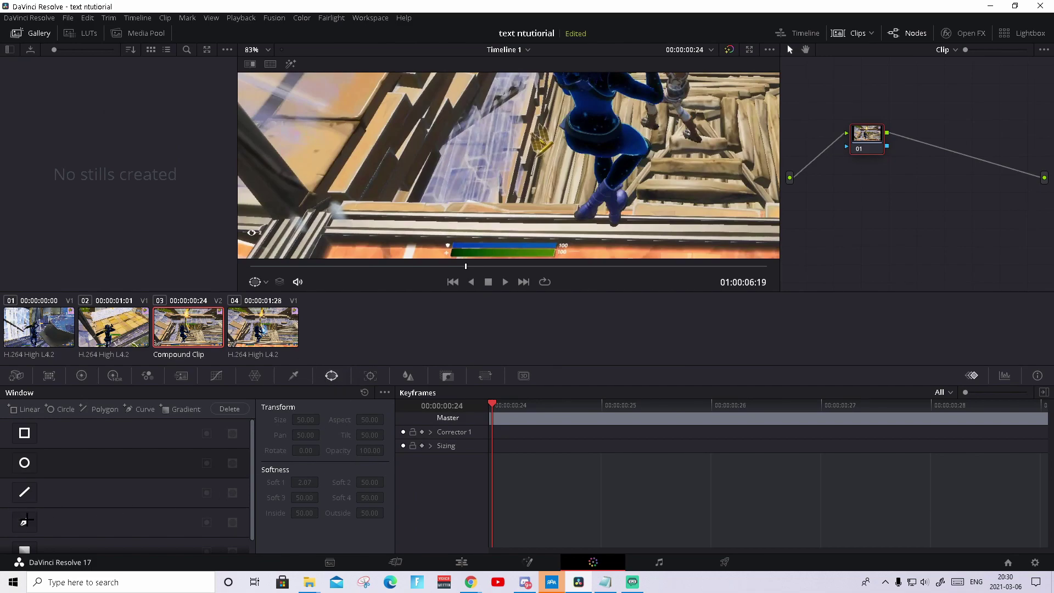
left_click(24, 520)
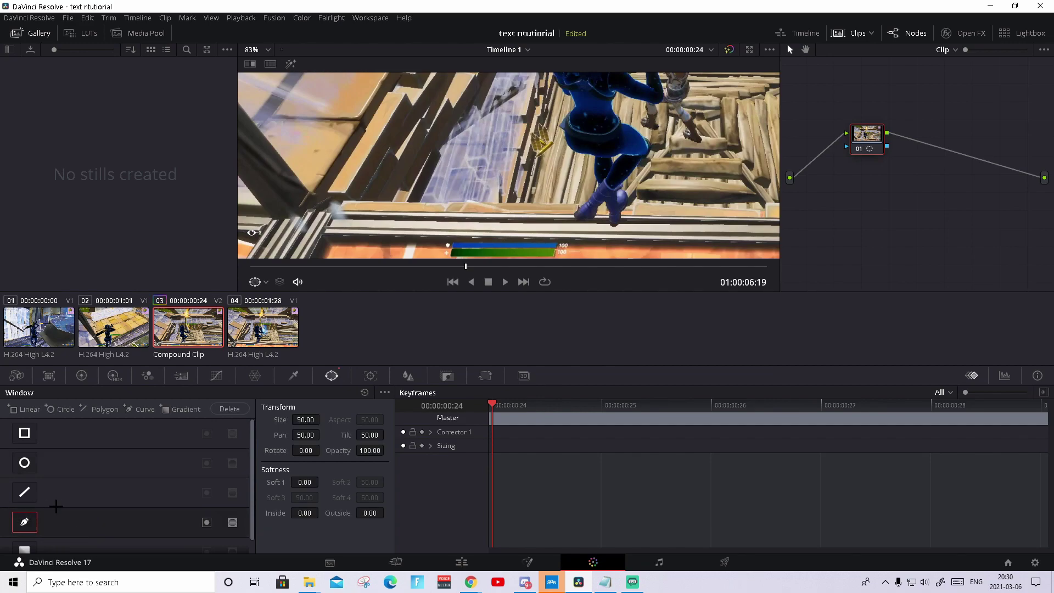
scroll(609, 159, "up", 3)
scroll(613, 135, "down", 2)
scroll(611, 133, "down", 4)
left_click_drag(611, 134, 525, 188)
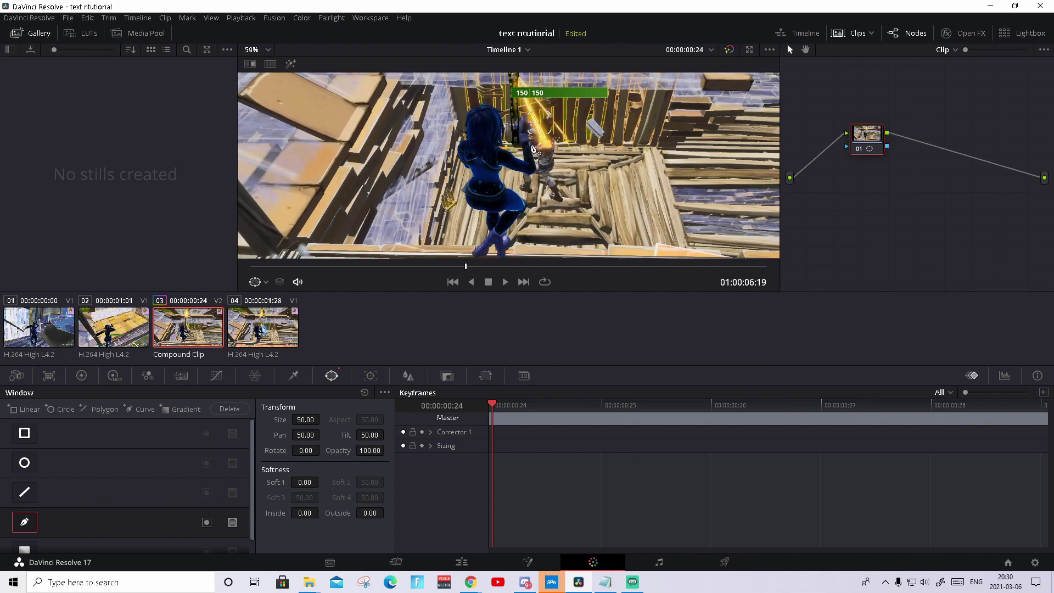
scroll(531, 159, "down", 3)
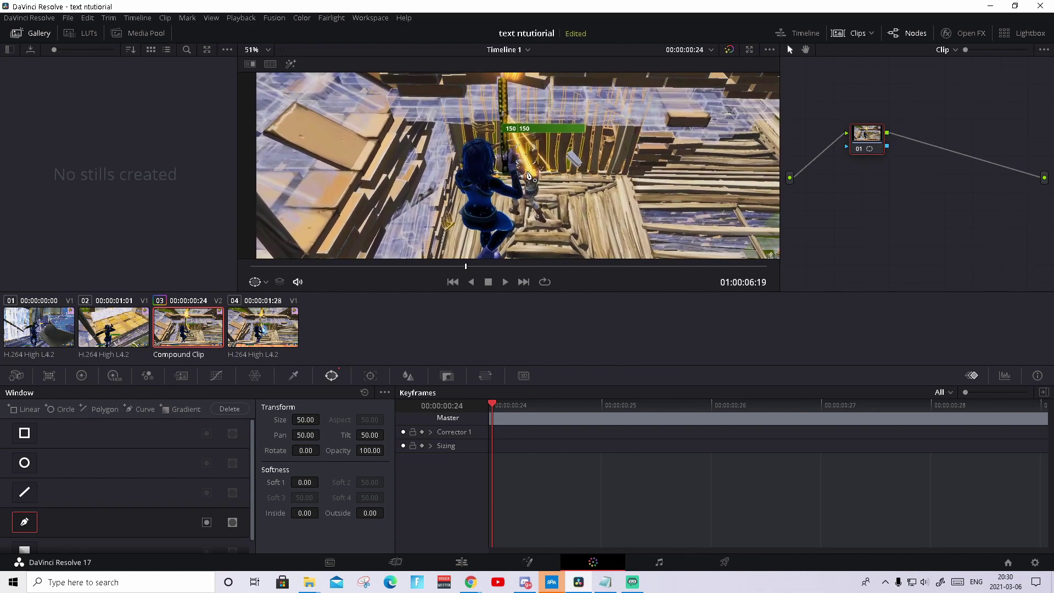
left_click_drag(534, 202, 548, 175)
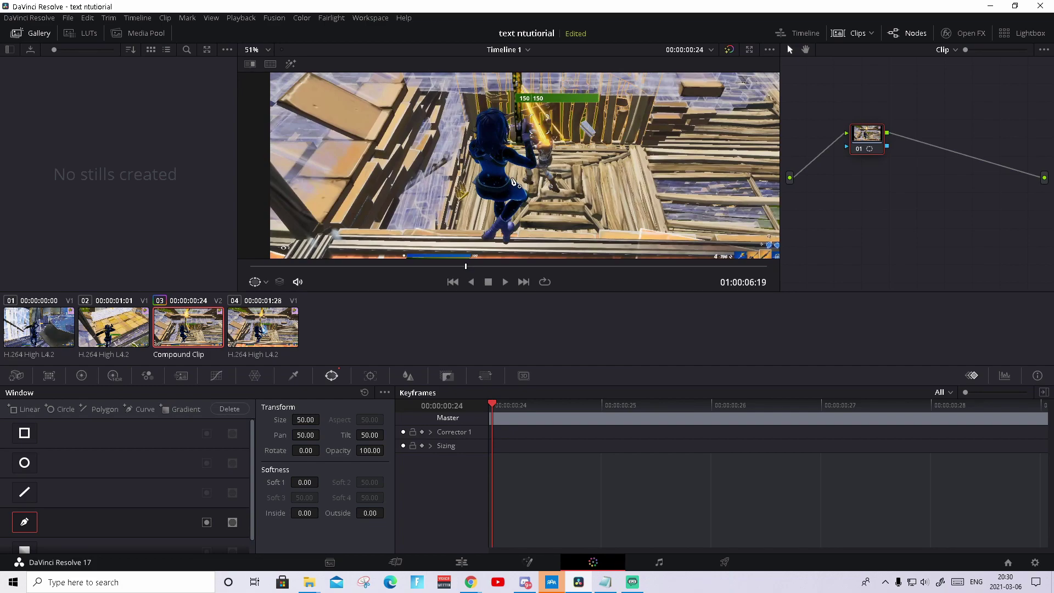
scroll(515, 183, "up", 4)
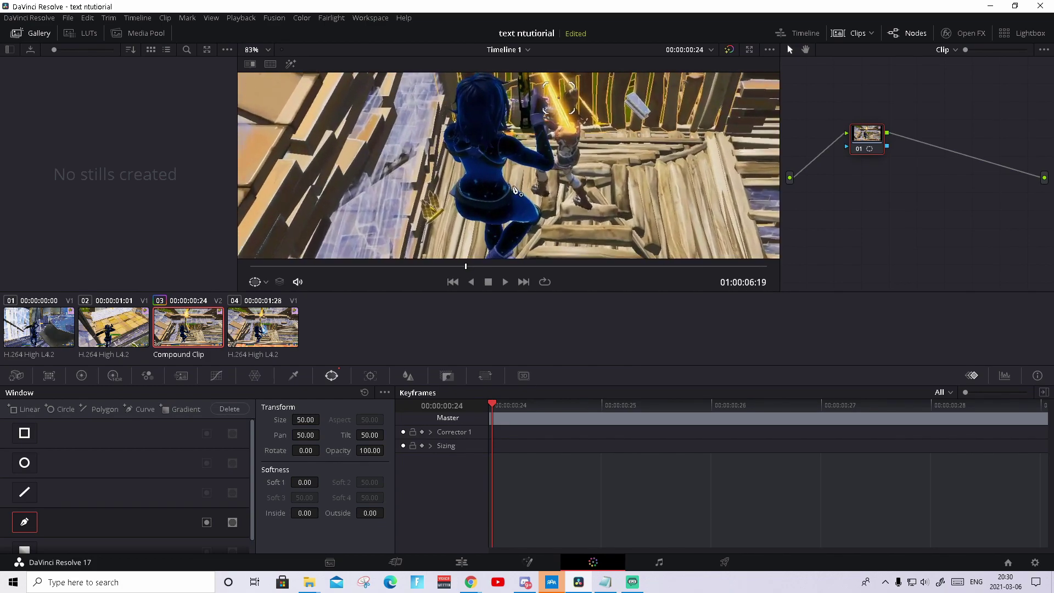
- Start the curve outline at the character's waist and trace it over the knee and down the leg to the foot
left_click(512, 187)
left_click(539, 205)
left_click(543, 214)
left_click_drag(544, 242, 566, 197)
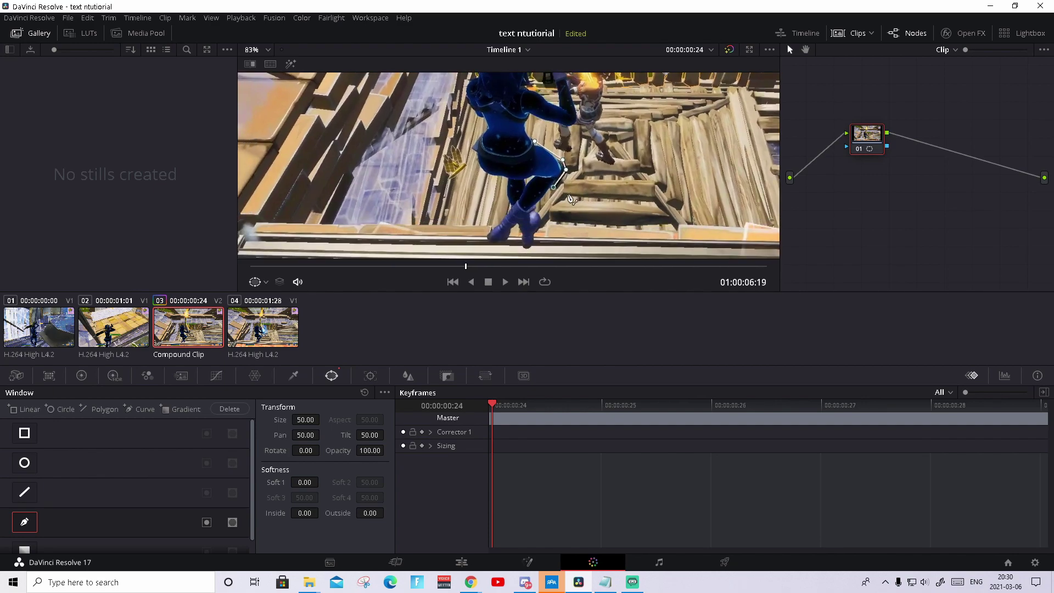
left_click(538, 206)
left_click(543, 220)
left_click(537, 231)
left_click_drag(569, 234, 595, 194)
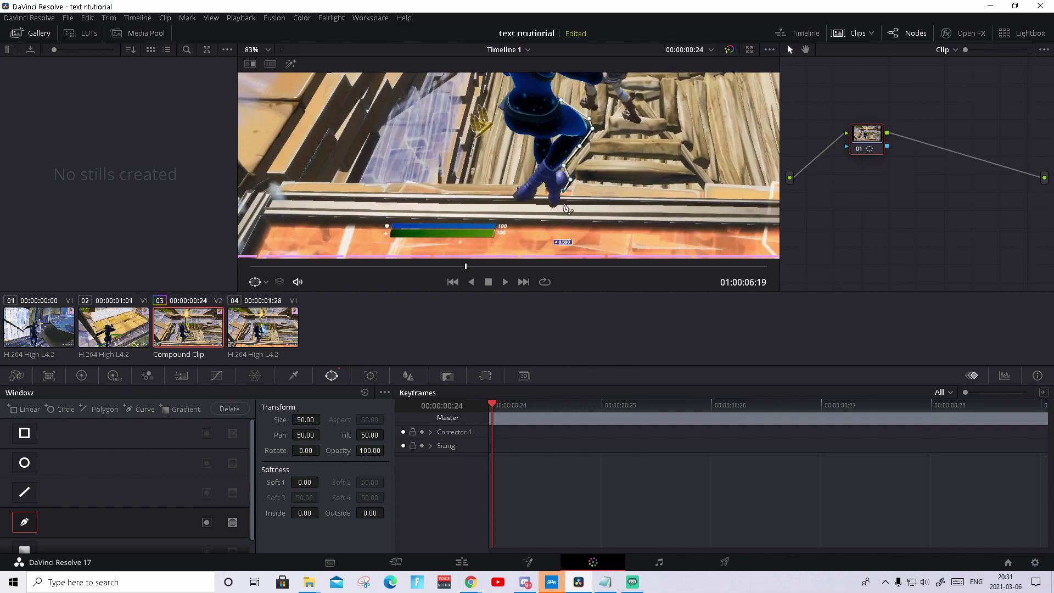
- Continue the curve outline around both boots and back up the other leg and thigh to the hip
left_click(560, 203)
left_click(552, 210)
left_click(548, 205)
left_click(547, 192)
left_click(541, 185)
left_click(535, 201)
left_click(518, 204)
left_click(512, 197)
left_click(523, 188)
left_click(536, 167)
left_click(532, 137)
left_click(509, 131)
left_click(501, 103)
- Trace the curve outline up the character's back and around the shoulder, head and raised gun
left_click_drag(511, 87, 540, 184)
left_click(536, 172)
left_click(521, 164)
left_click(519, 146)
left_click(527, 115)
left_click(533, 94)
left_click_drag(544, 80, 538, 118)
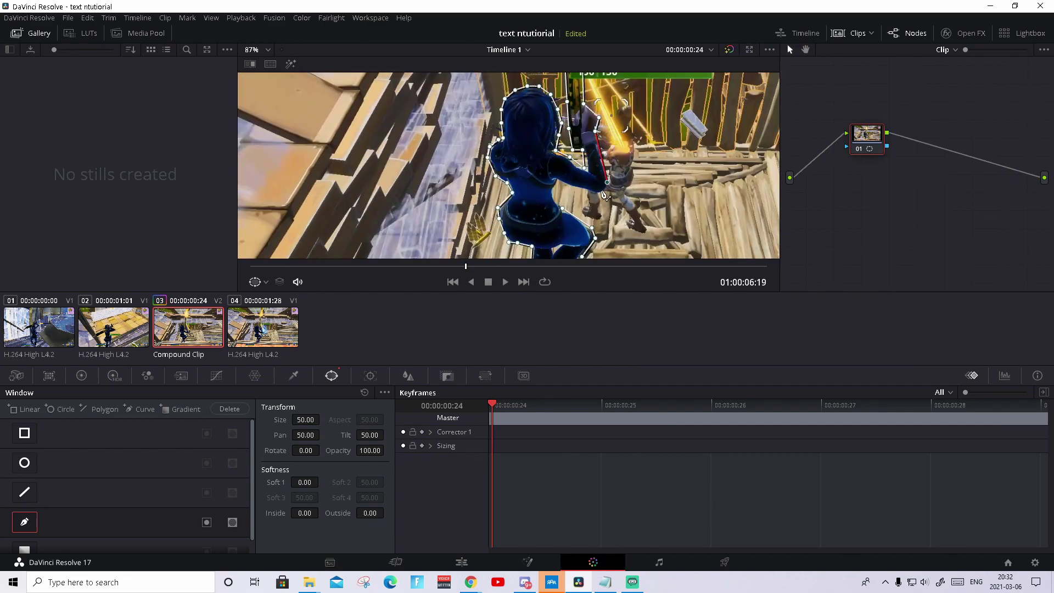
- Finish the curve outline along the arm and the side of the torso, close it at the waist, and check it
left_click(601, 191)
left_click(553, 179)
left_click(562, 208)
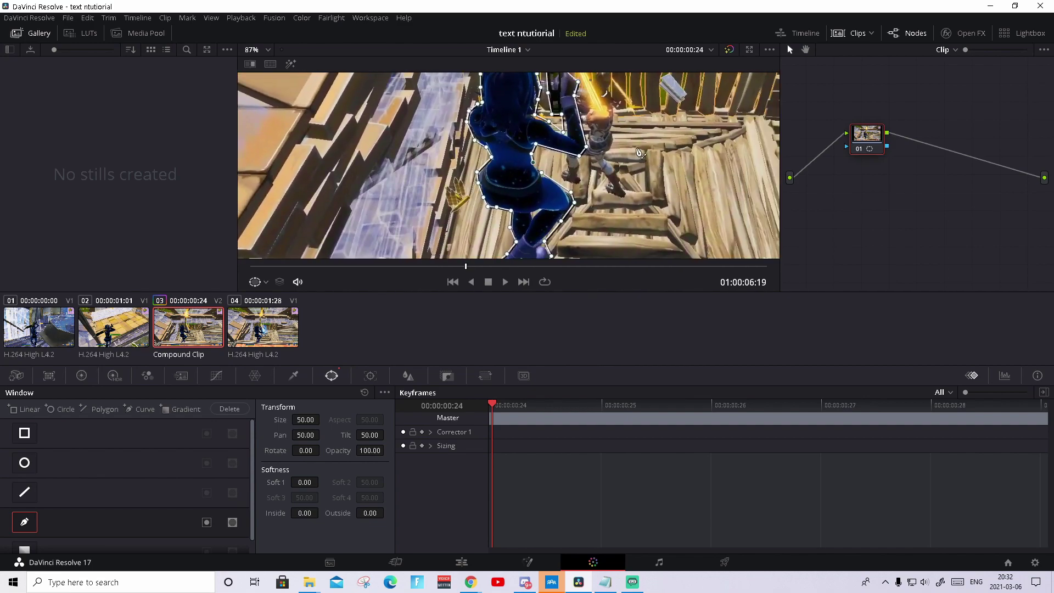
left_click_drag(637, 149, 648, 194)
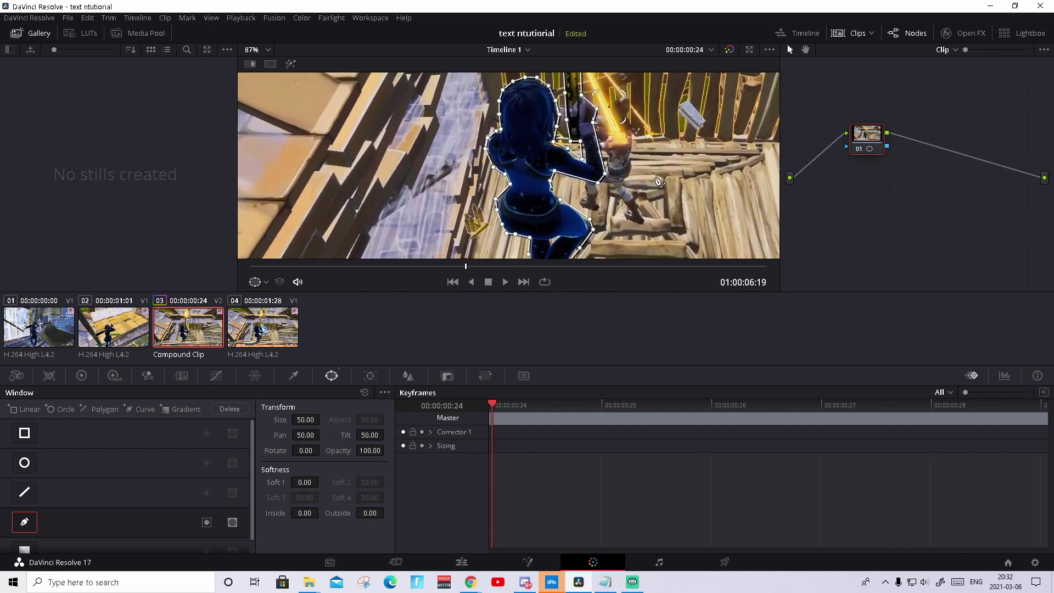
scroll(548, 211, "up", 5)
left_click(487, 162)
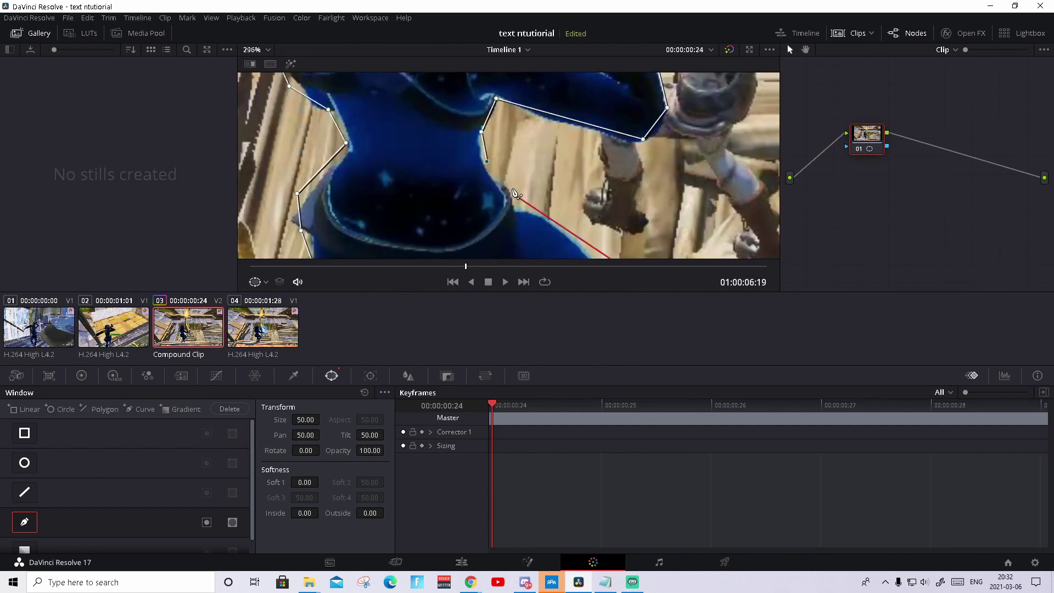
left_click(516, 196)
scroll(512, 185, "down", 2)
scroll(515, 189, "down", 4)
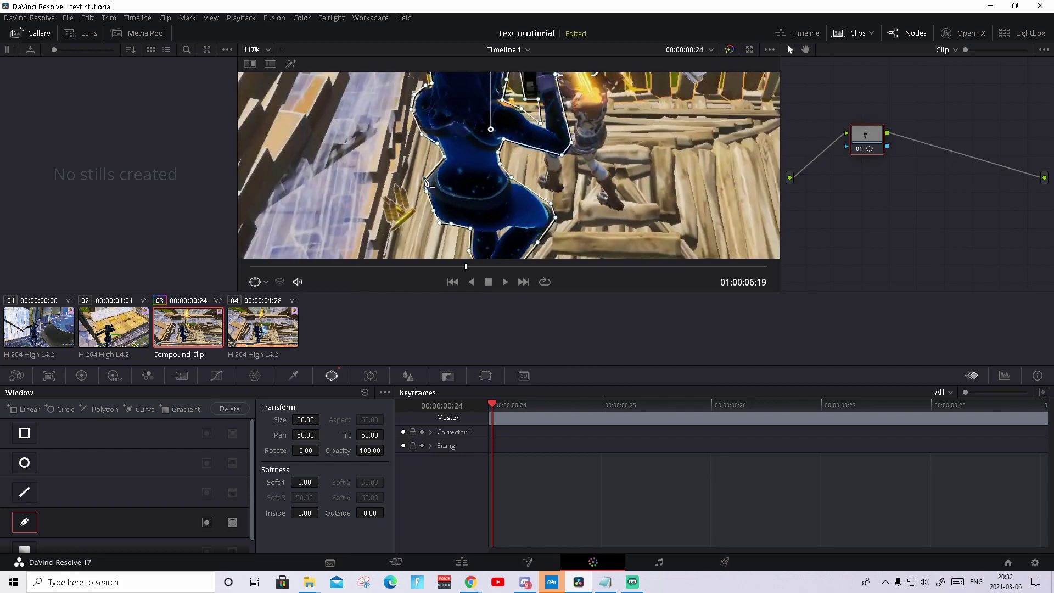
left_click_drag(576, 158, 579, 235)
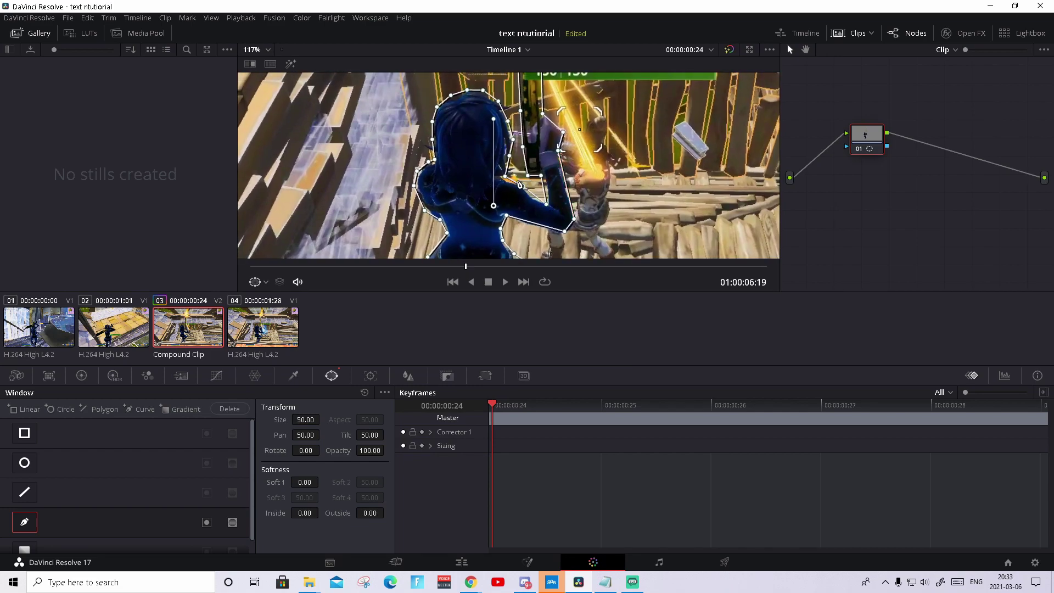
scroll(712, 201, "down", 6)
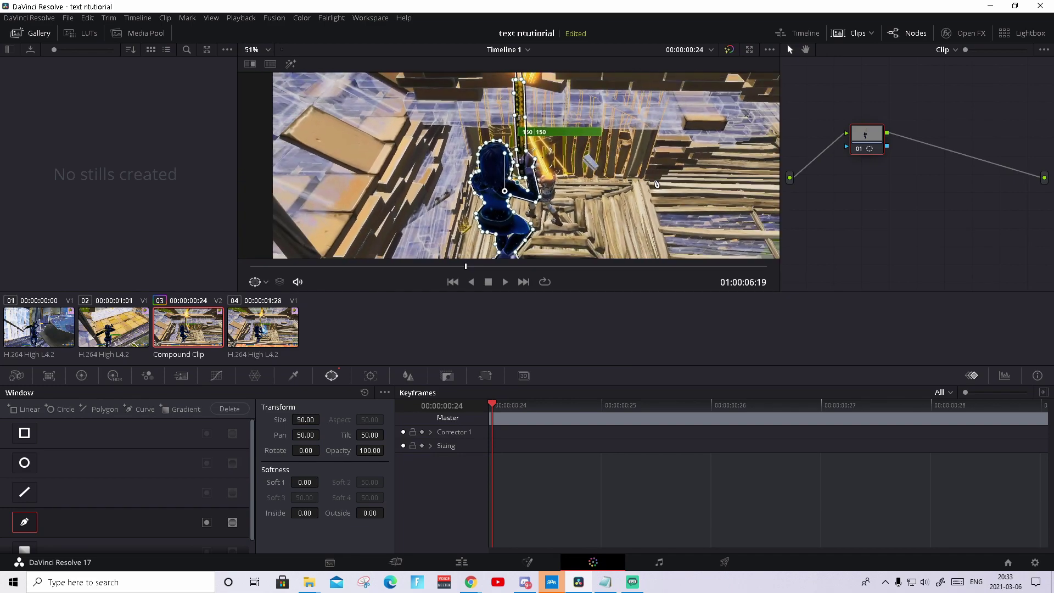
left_click_drag(616, 189, 601, 180)
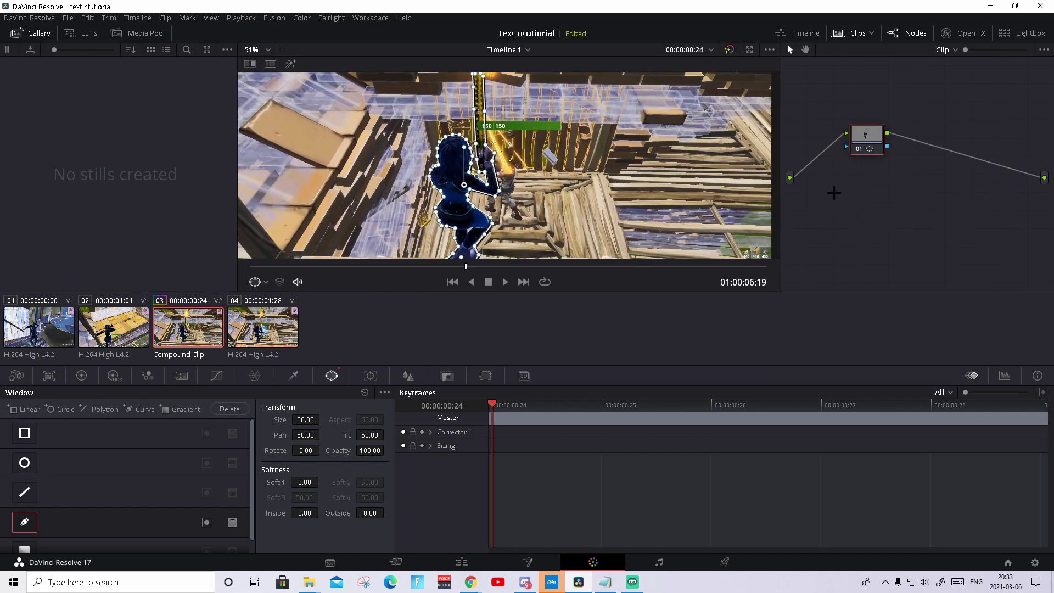
- Add an alpha output to the masked compound clip's node graph and connect node 01's alpha to it
left_click(912, 34)
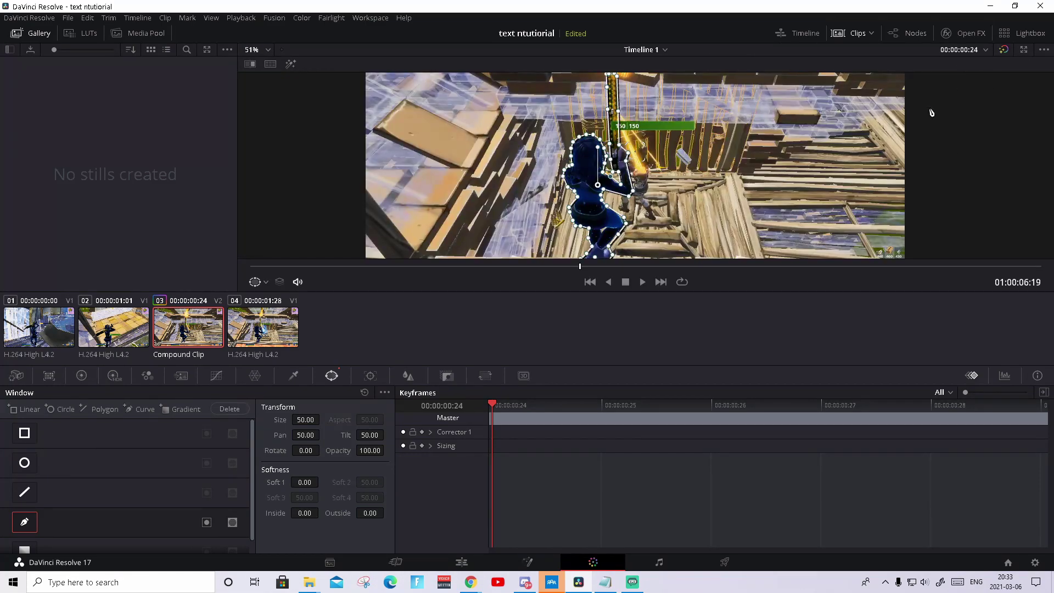
left_click(912, 34)
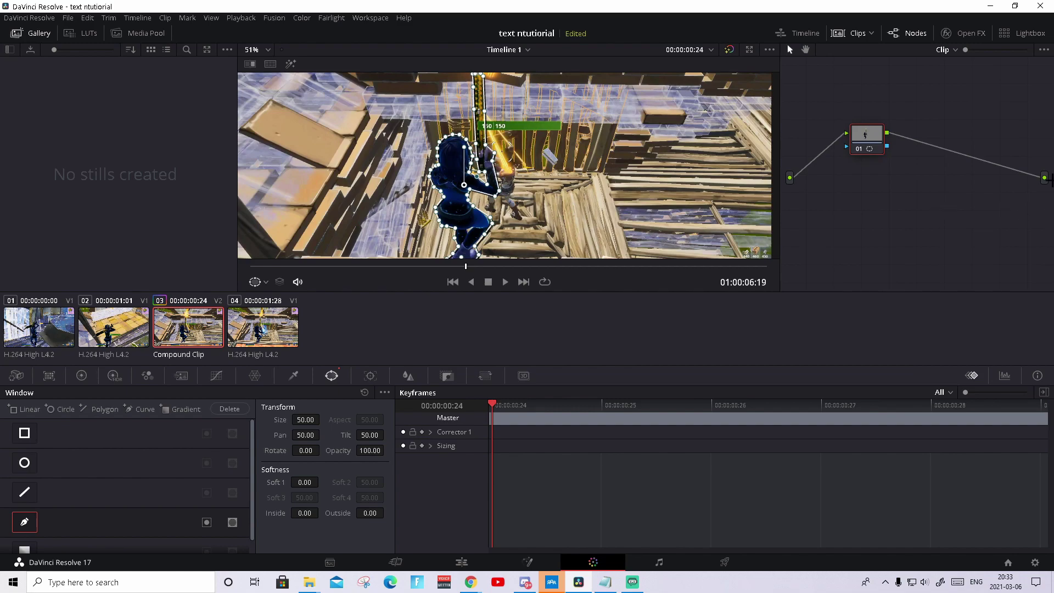
right_click(1036, 202)
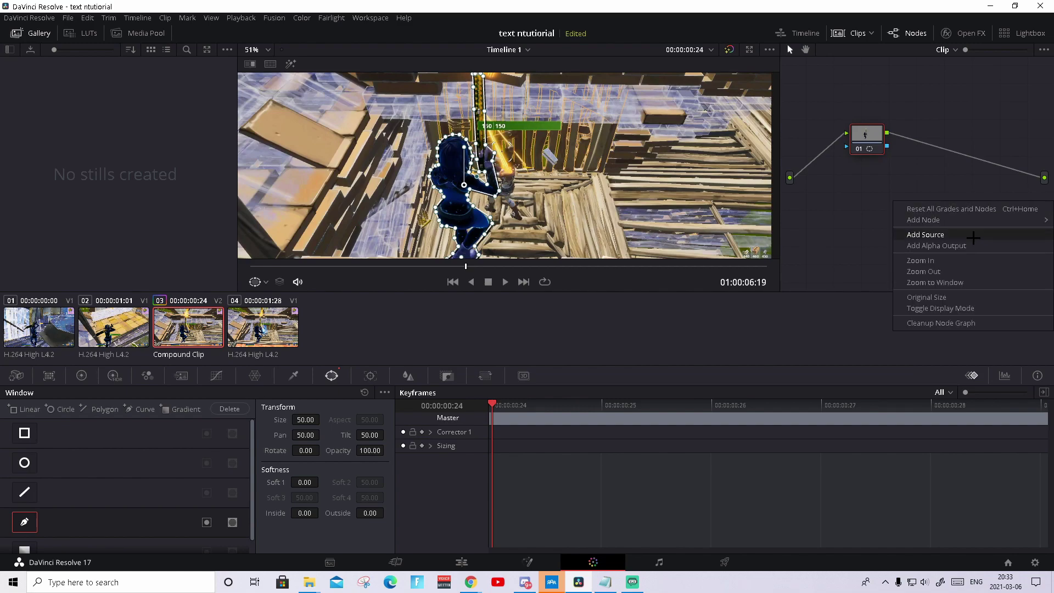
left_click(972, 245)
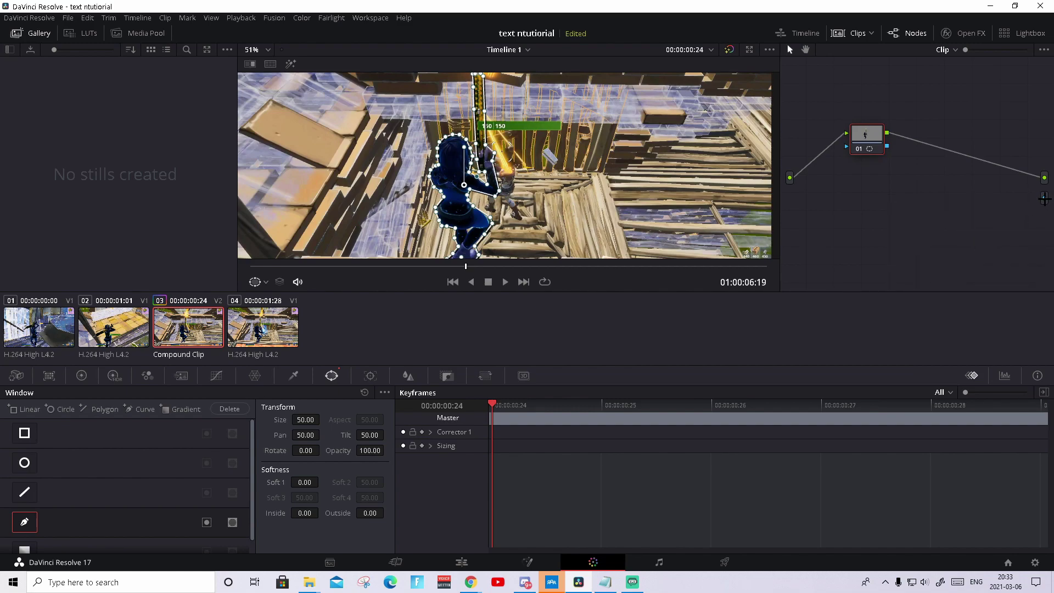
left_click_drag(1043, 198, 887, 146)
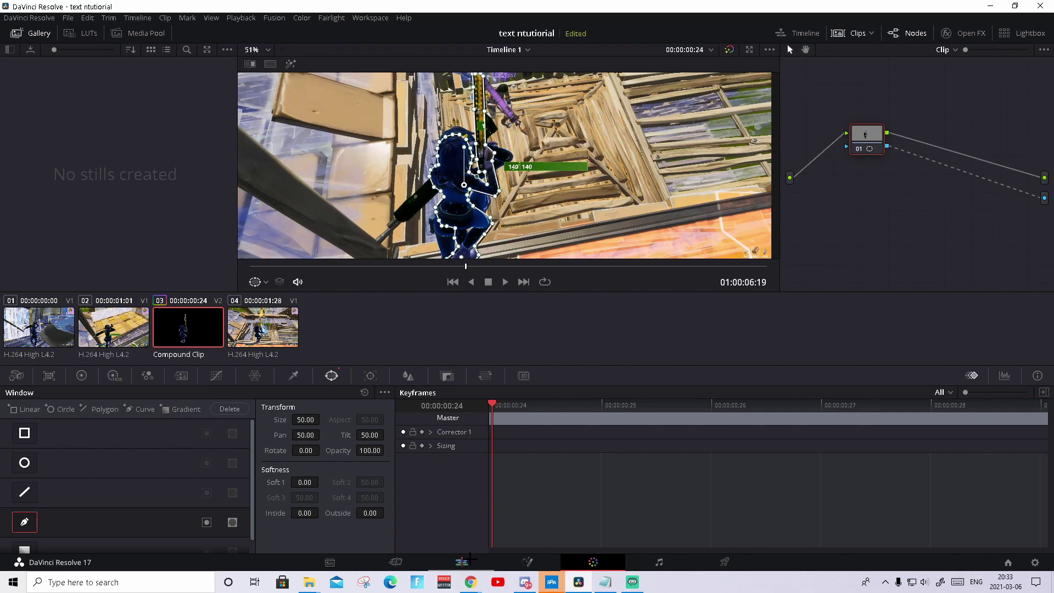
- Back on the edit timeline, add transform keyframes to the masked compound clip at its last frame, 01:00:06:33
left_click(462, 561)
key("Left")
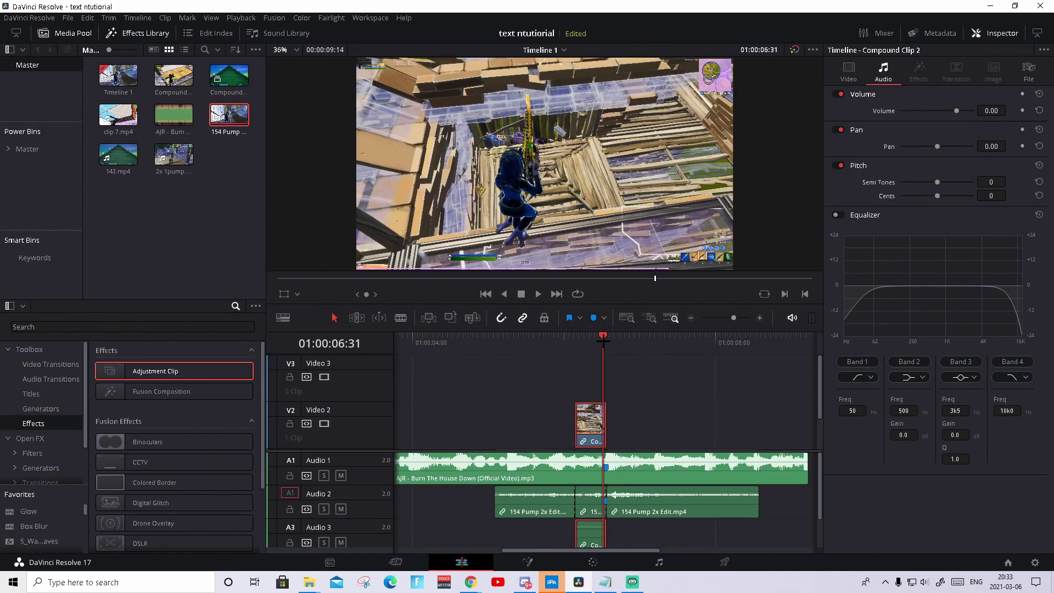
key("Right")
key("Right")
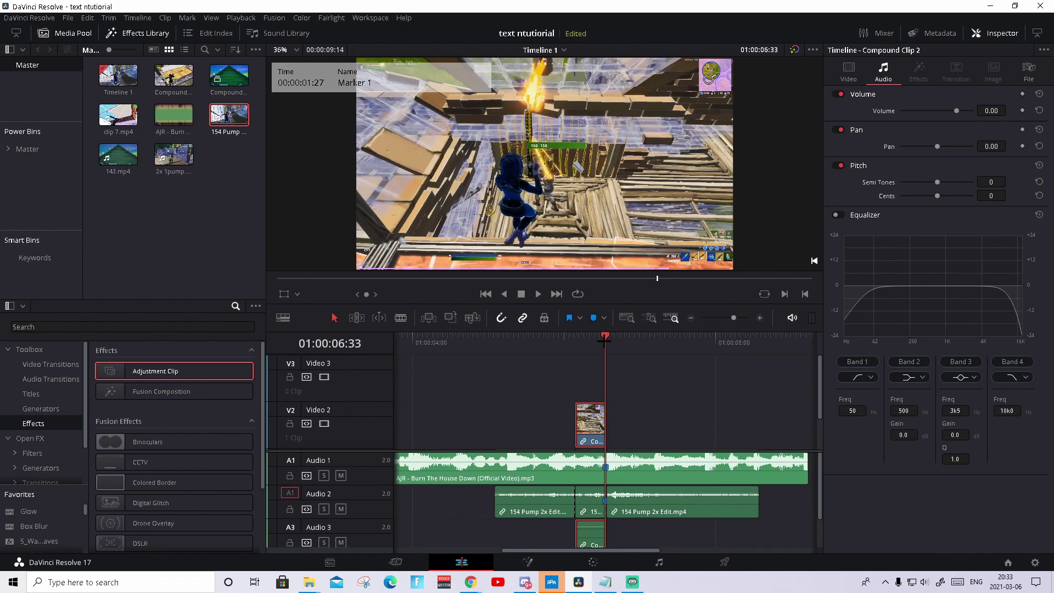
scroll(589, 417, "down", 1)
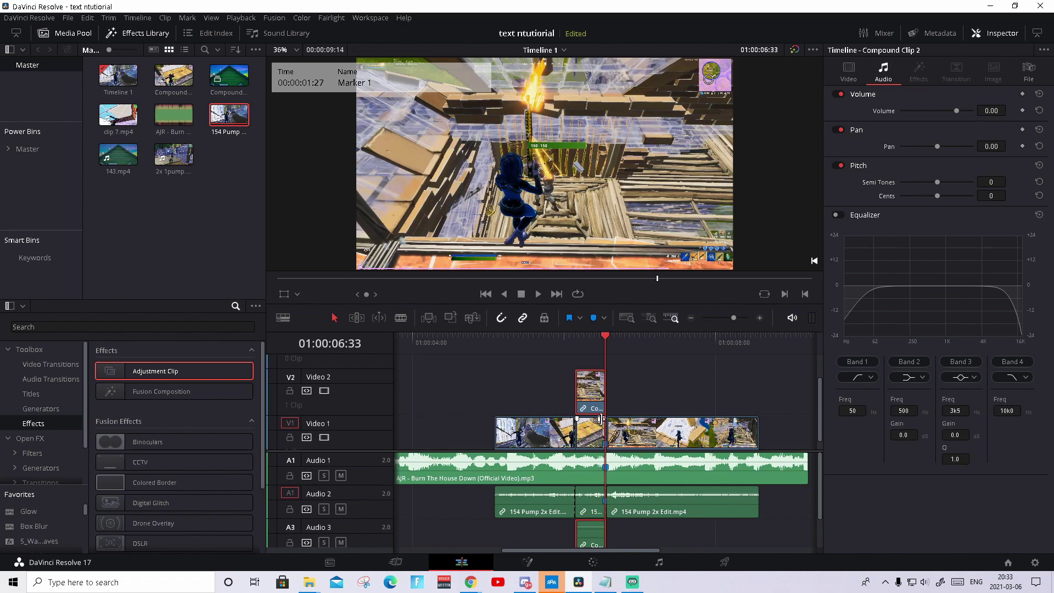
key("Left")
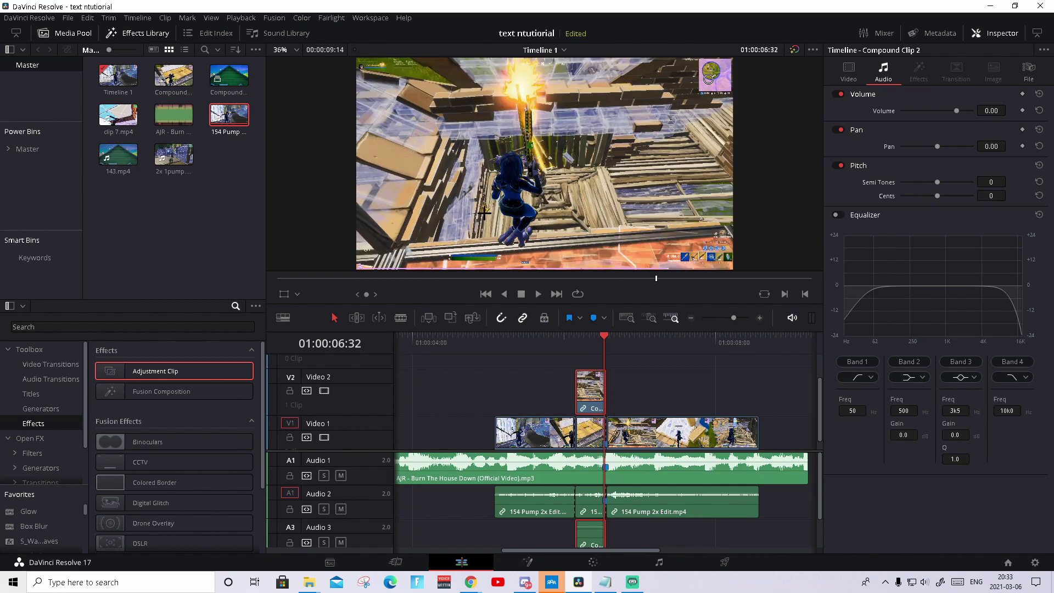
key("Right")
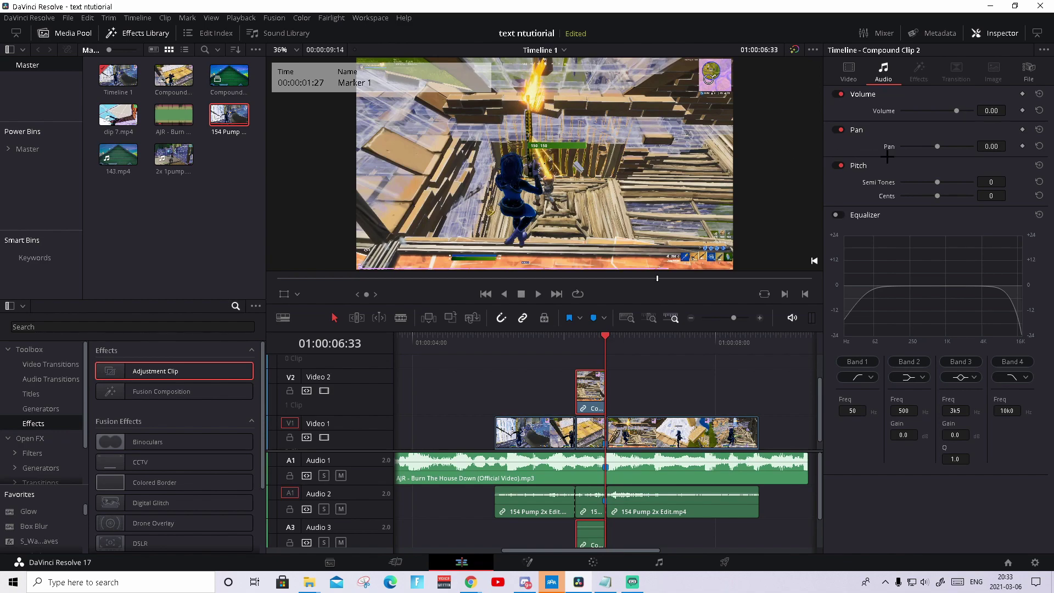
left_click(848, 70)
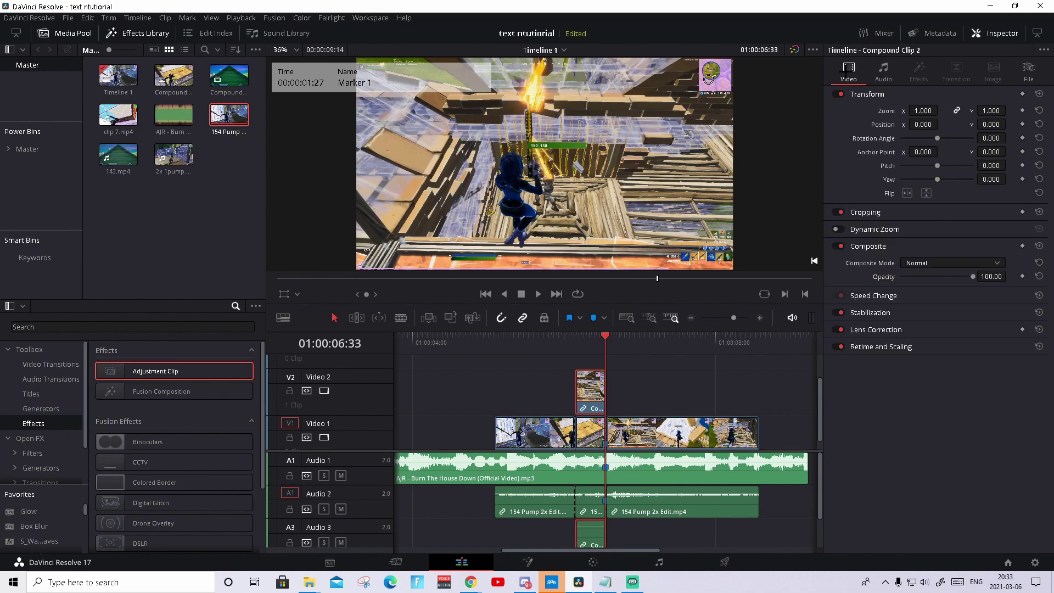
left_click(1022, 94)
- Duplicate the masked, keyframed compound clip onto the Video 3 track and check the copy's mask and alpha output
scroll(622, 379, "up", 1)
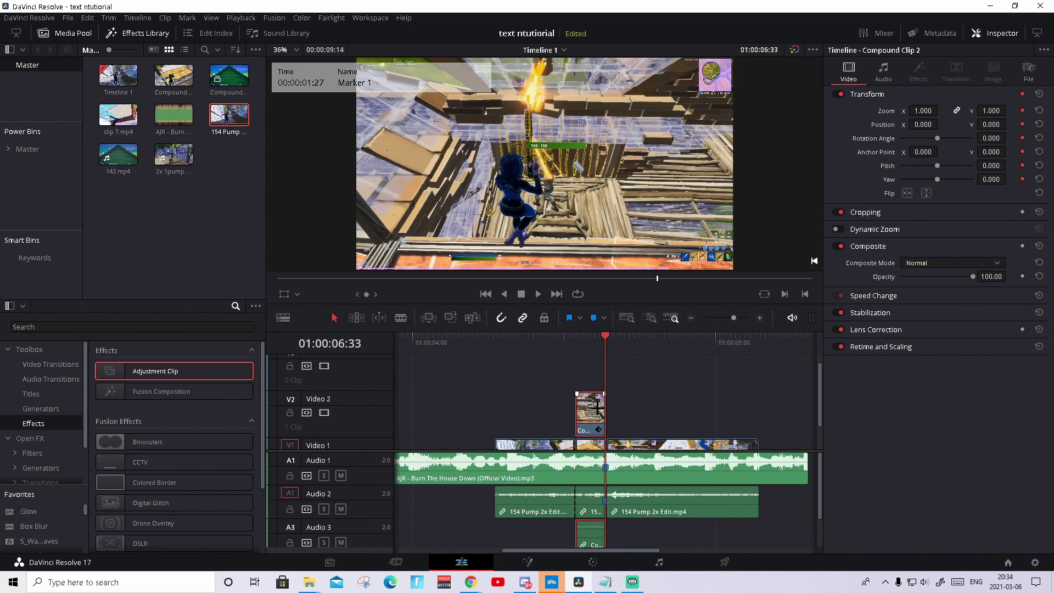
left_click_drag(598, 408, 598, 380, "alt")
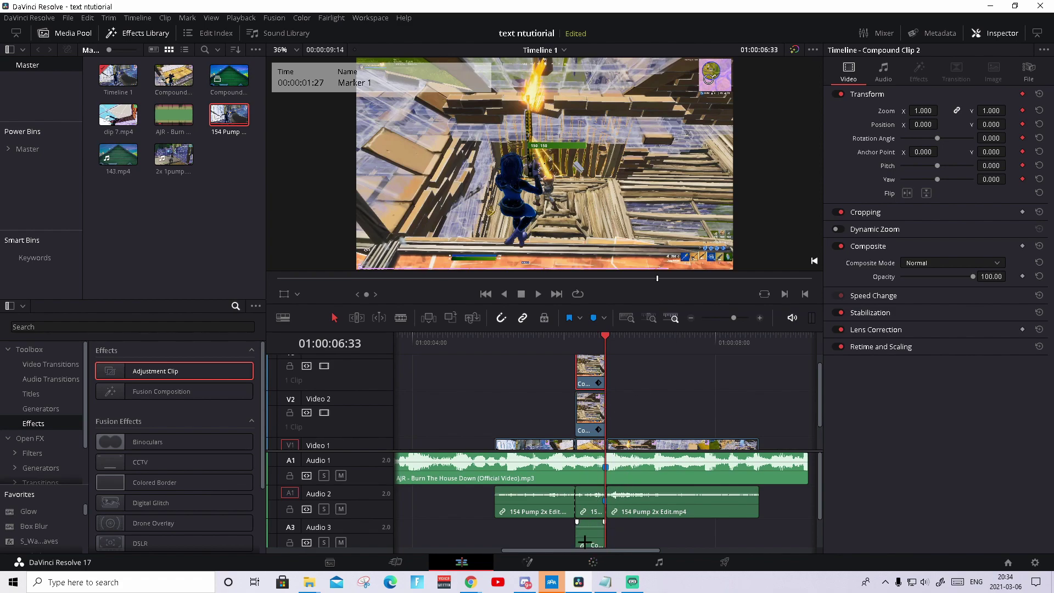
left_click(592, 561)
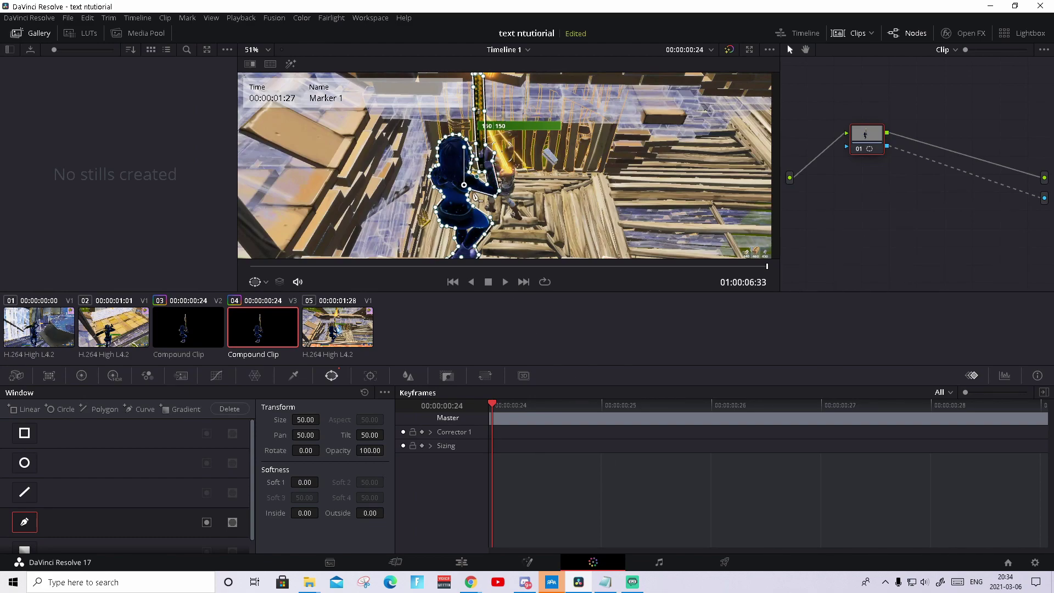
left_click(478, 559)
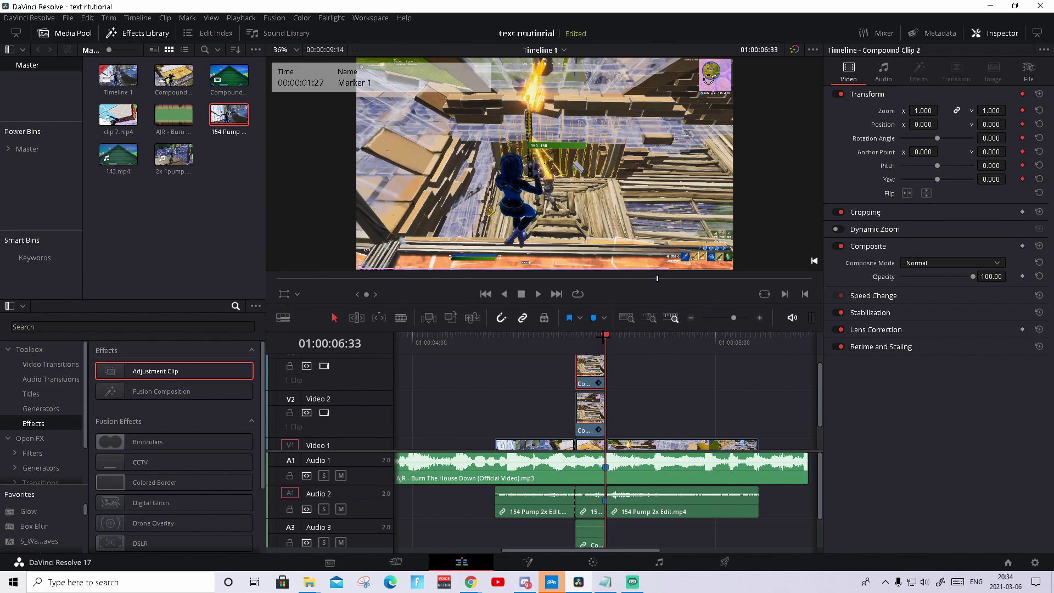
- At 01:00:06:09, keyframe the Video 3 copy's Position X off-screen to the left and the Video 2 clip's to about 1216
left_click_drag(605, 334, 582, 334)
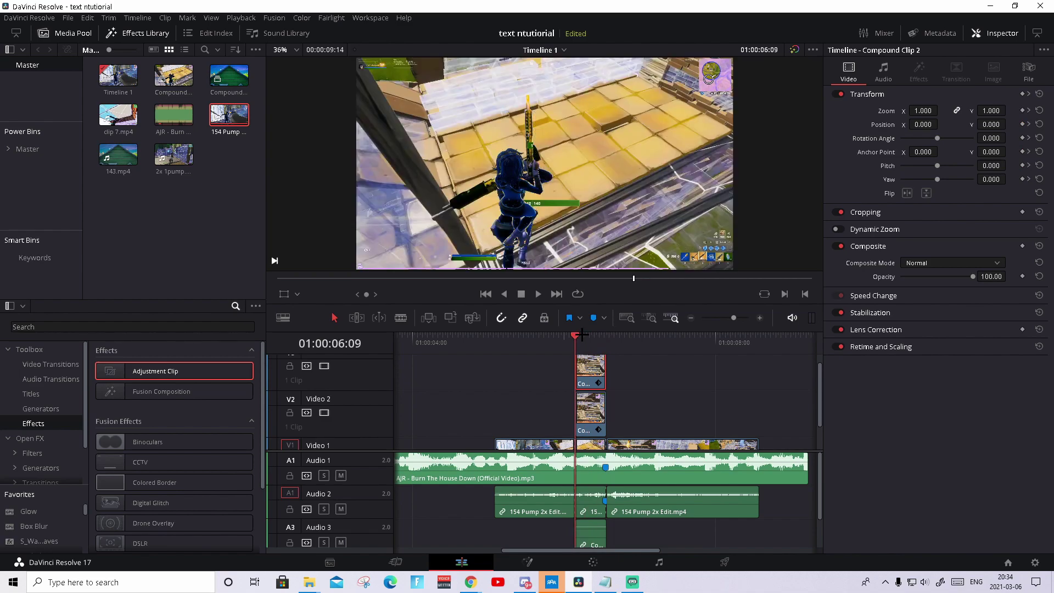
left_click(1022, 94)
left_click_drag(925, 124, 412, 124)
left_click(588, 413)
left_click_drag(923, 124, 941, 123)
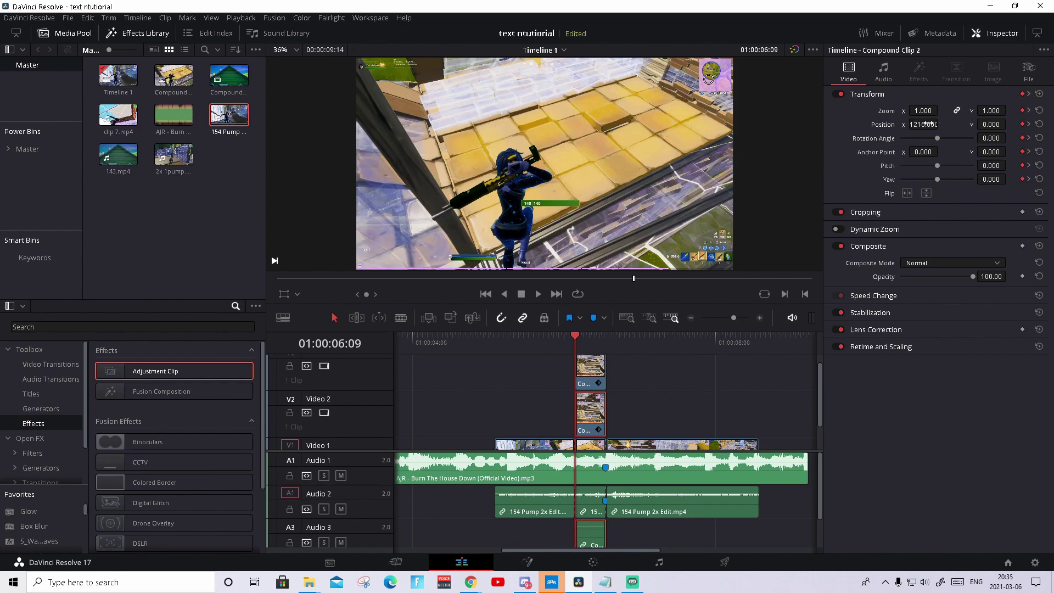
- Examine how the two character copies slide in, checking the end keyframe frame by frame and playing the section
left_click(1029, 95)
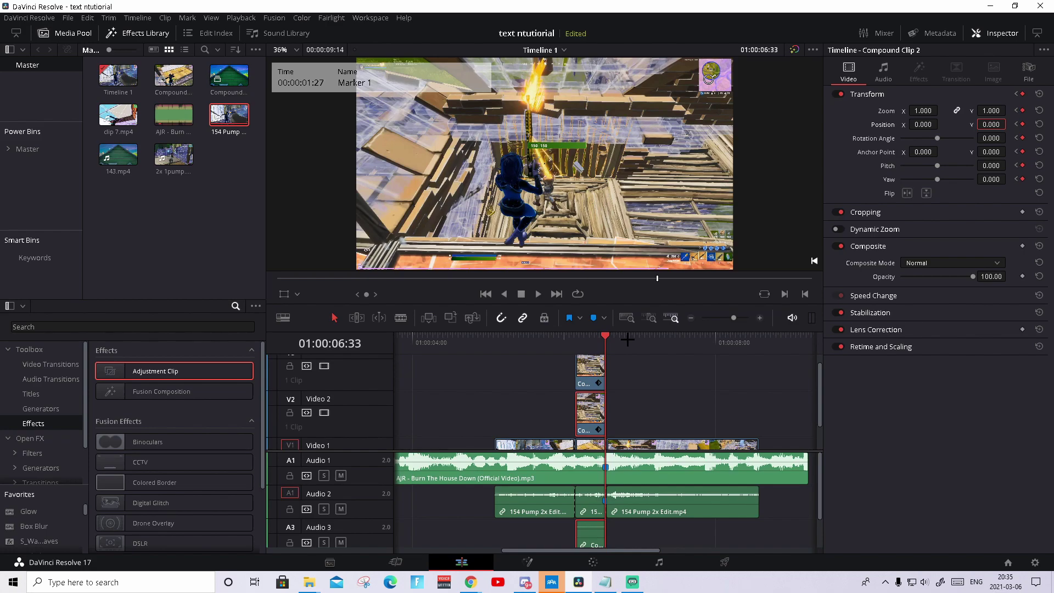
key("Left")
key("Left")
key("Right")
key("Right")
left_click(546, 340)
key("space")
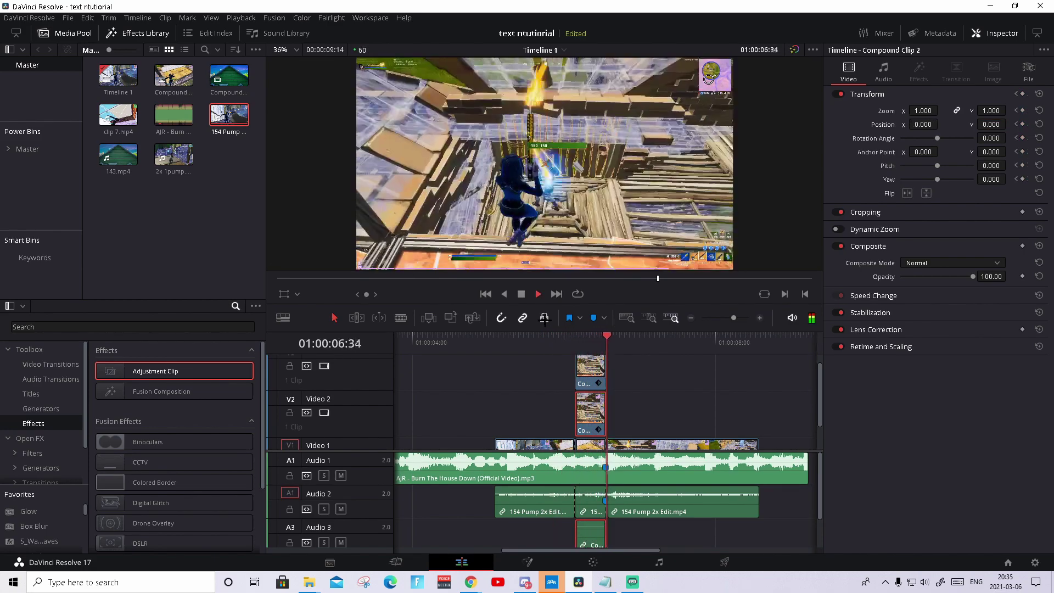
left_click_drag(592, 345, 575, 348)
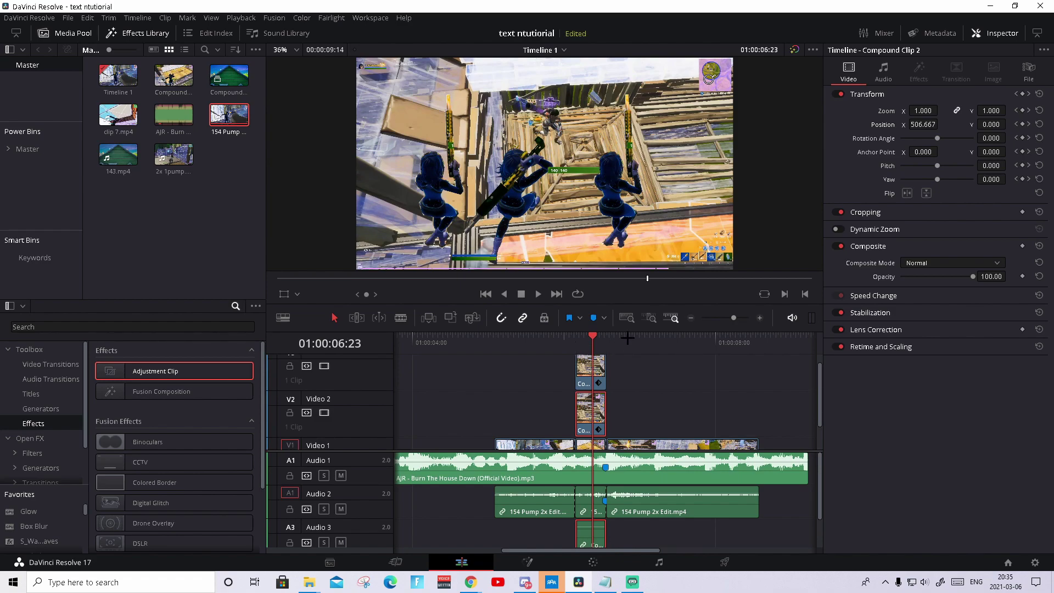
- Turn the Video 3 and Video 2 copies each into a new compound clip with the default name, and play the section
scroll(61, 510, "down", 2)
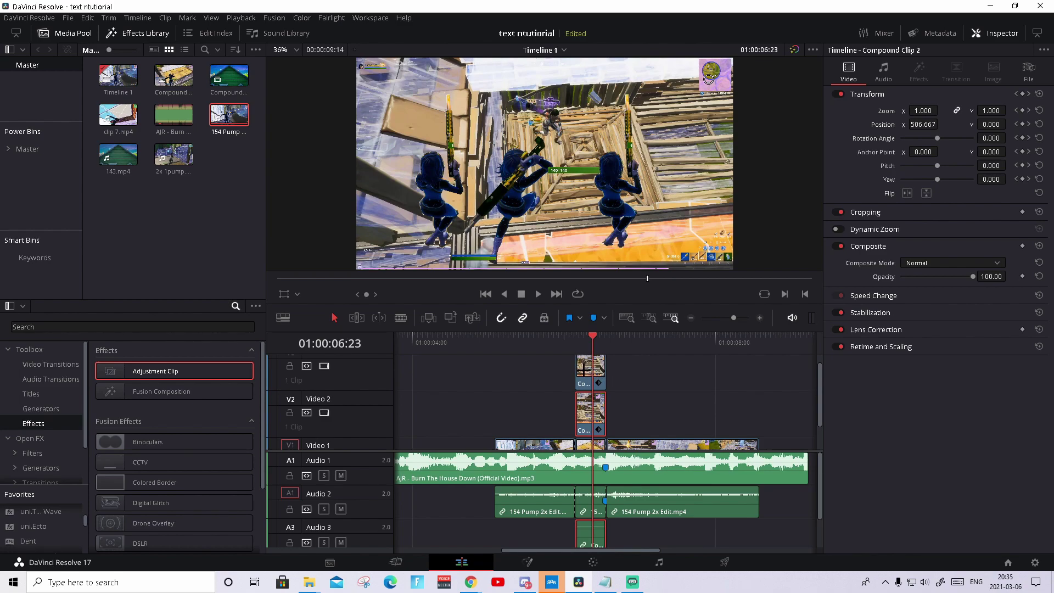
right_click(583, 371)
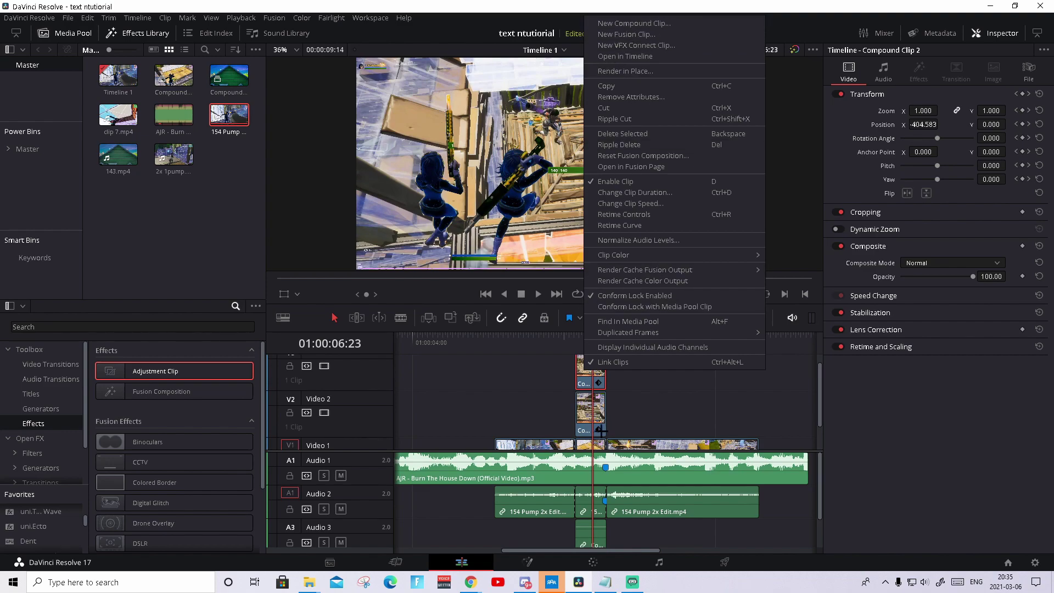
left_click(629, 23)
left_click(608, 321)
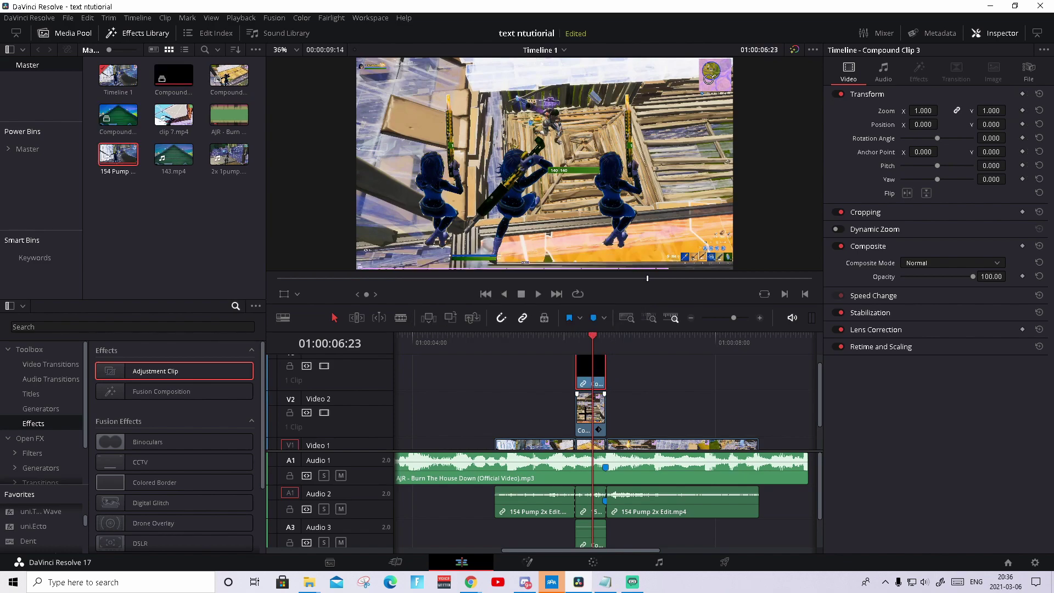
right_click(584, 410)
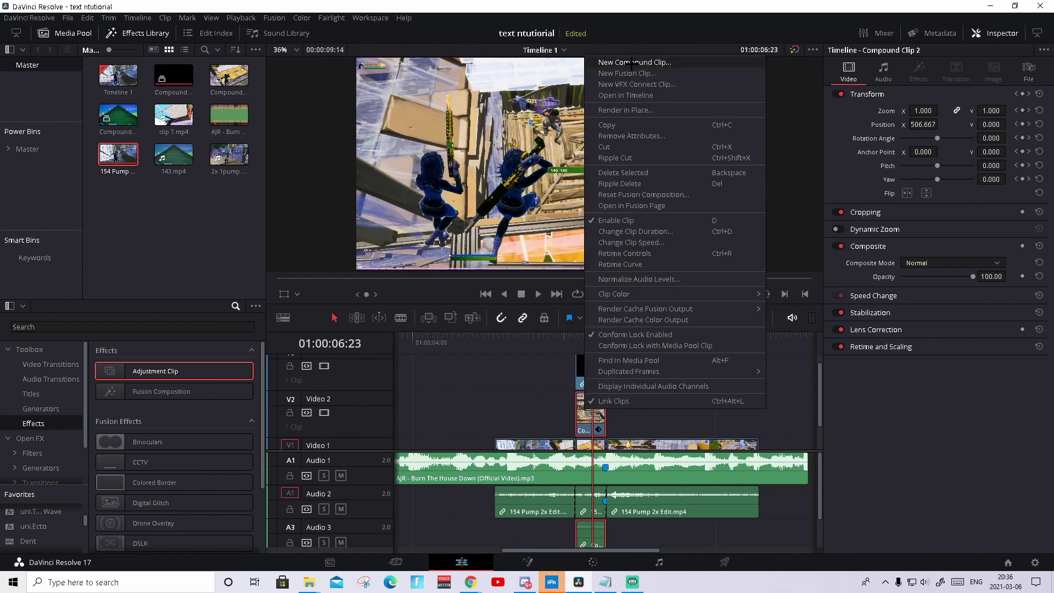
left_click(631, 62)
left_click(609, 321)
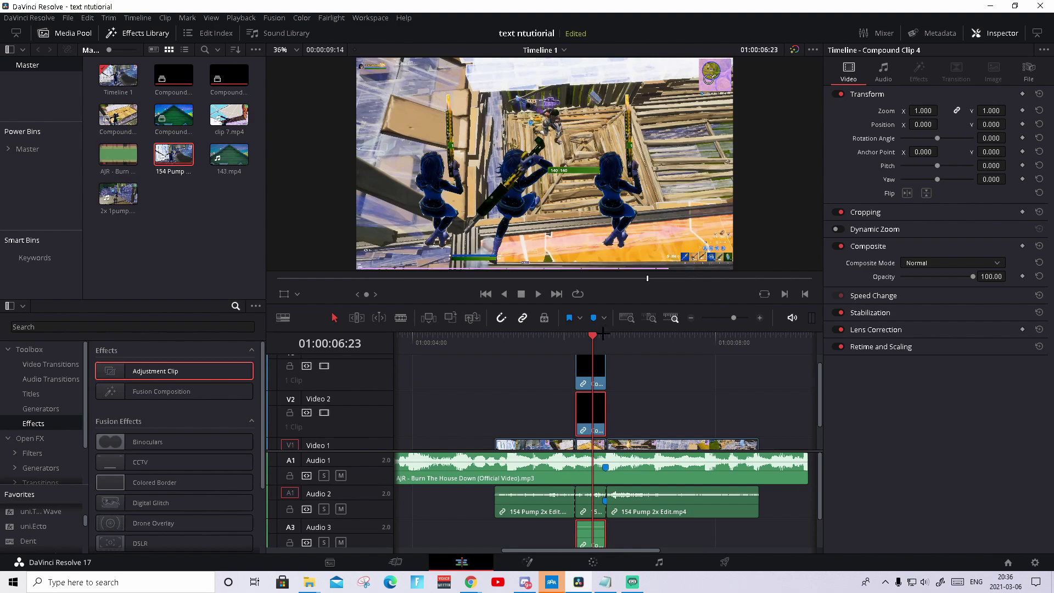
left_click_drag(590, 342, 584, 340)
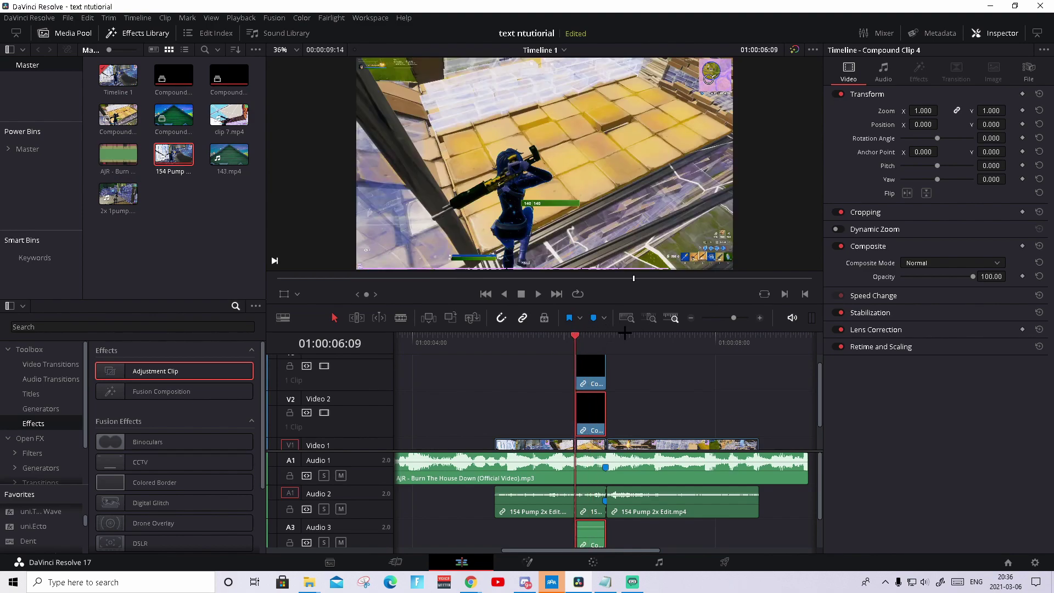
key("space")
key("space")
- Find uni.ecto in the Open FX library and apply it to the compound clips on Video 3 and Video 2
left_click_drag(627, 334, 589, 337)
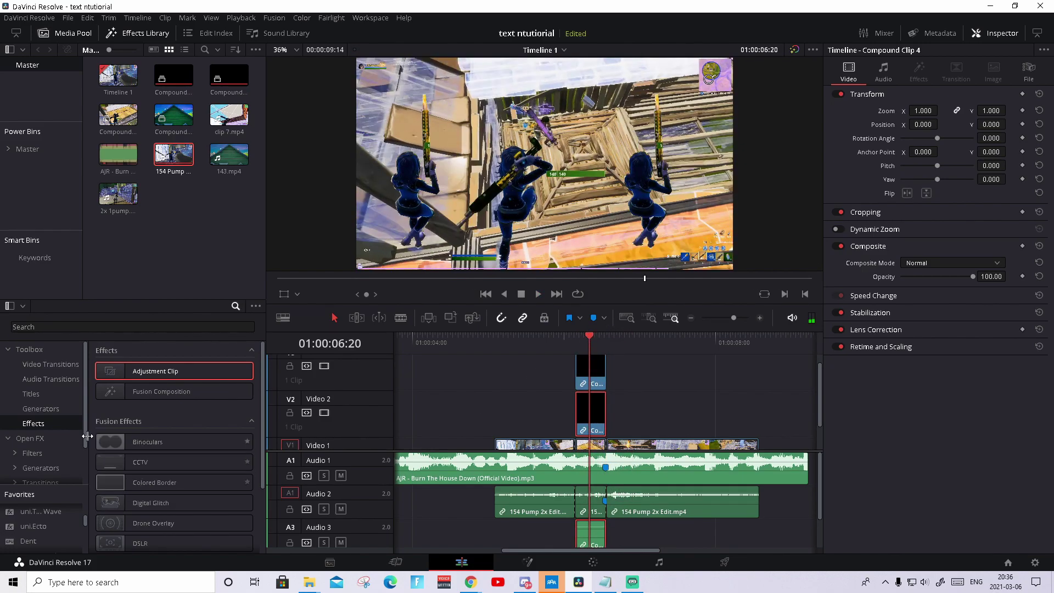
left_click(44, 438)
left_click(188, 327)
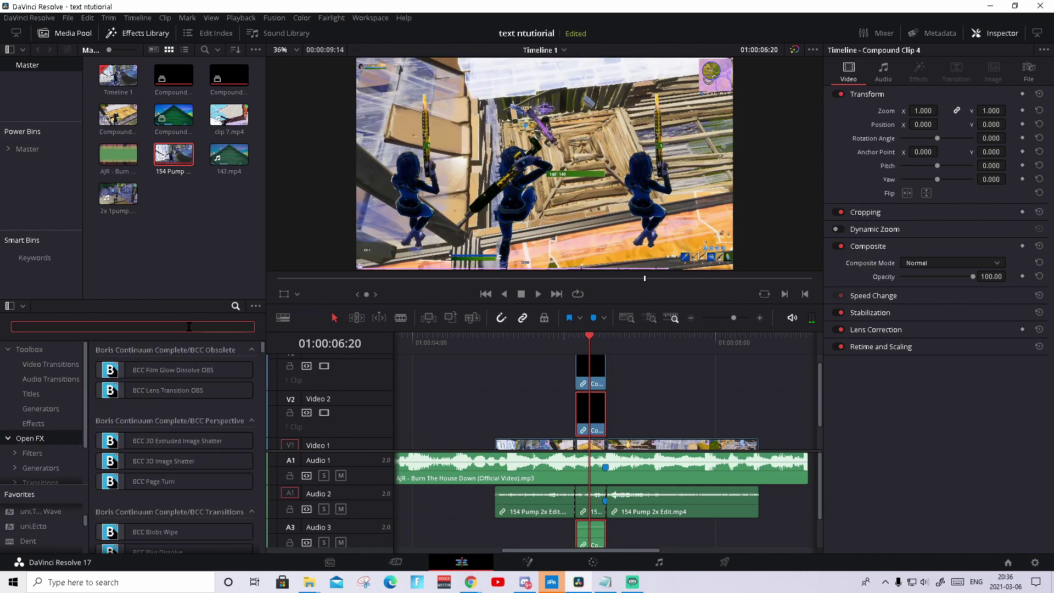
type("uni9")
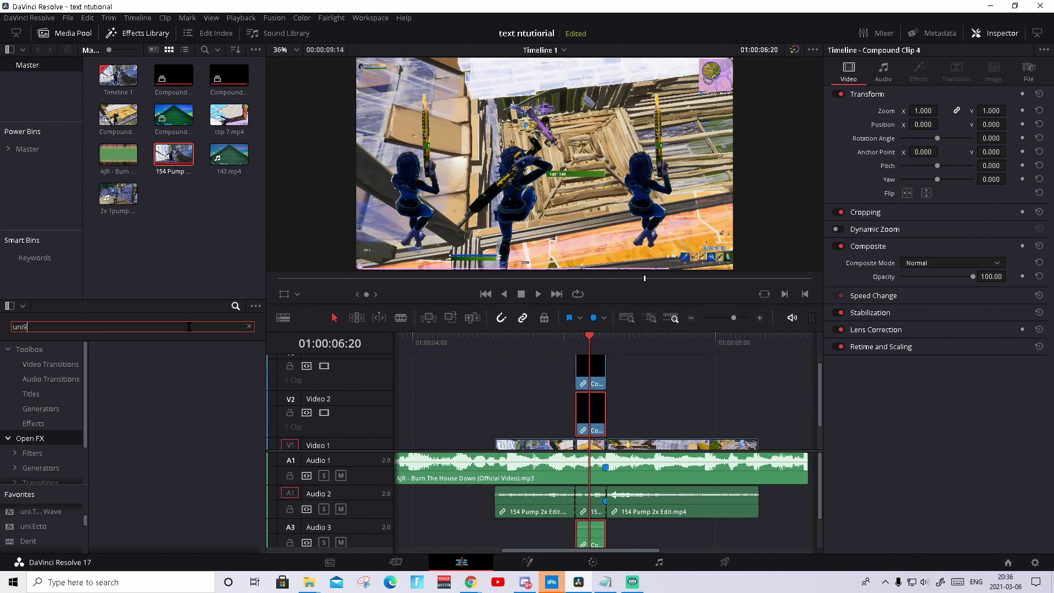
key("BackSpace")
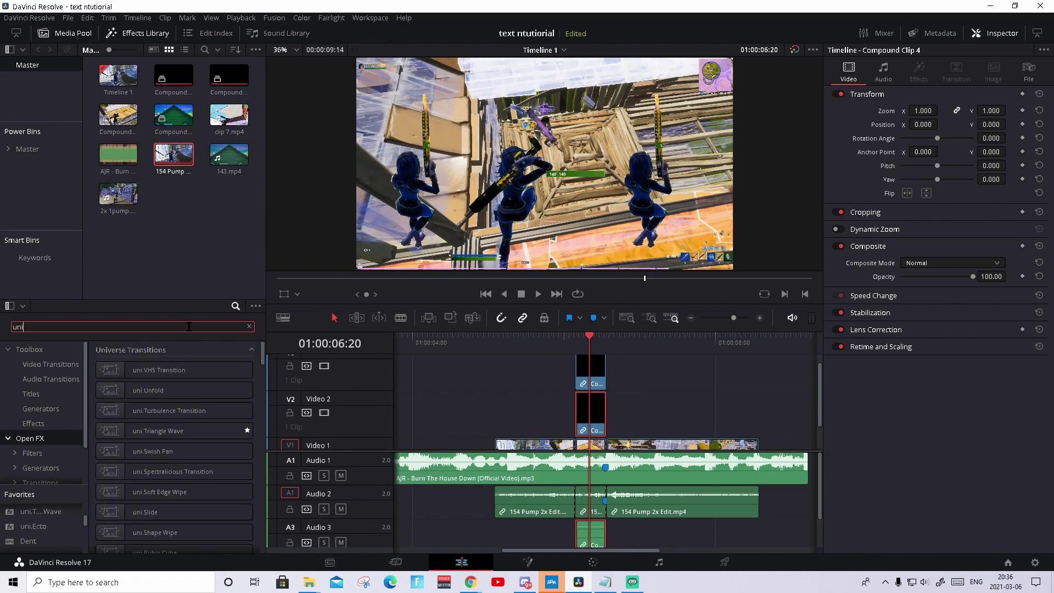
type(".e")
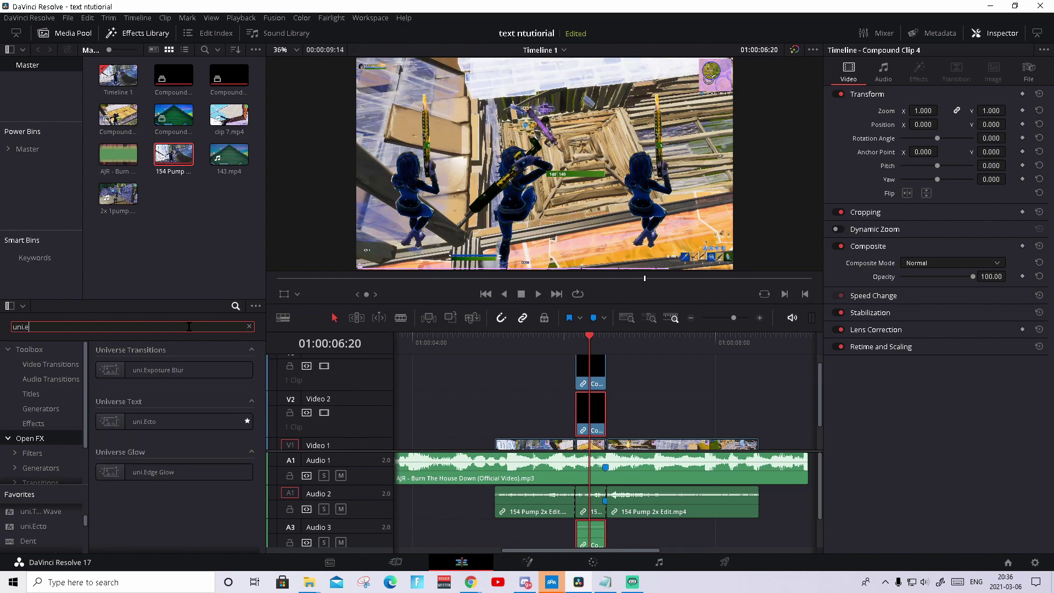
type("cto")
left_click_drag(191, 370, 590, 381)
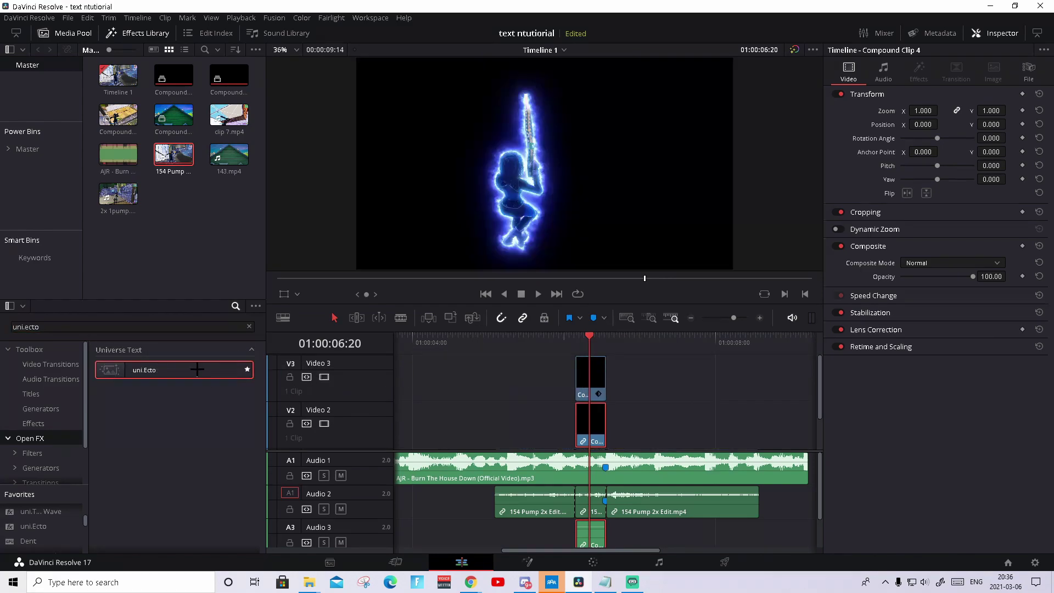
left_click_drag(197, 369, 598, 413)
- Step frame by frame through the overlapping clips to examine the glow on the two sliding character copies
left_click_drag(590, 349, 569, 341)
key("Right")
key("Right")
key("Right")
key("Right")
key("Right")
key("Right")
key("Right")
key("Right")
key("Right")
key("Right")
key("Right")
key("Right")
key("Right")
key("Right")
key("Right")
key("Right")
key("Right")
key("Right")
key("Right")
key("Right")
key("Left")
key("Left")
key("Left")
key("Left")
key("Left")
key("Left")
key("Left")
key("Left")
key("Left")
key("Left")
key("Left")
key("Left")
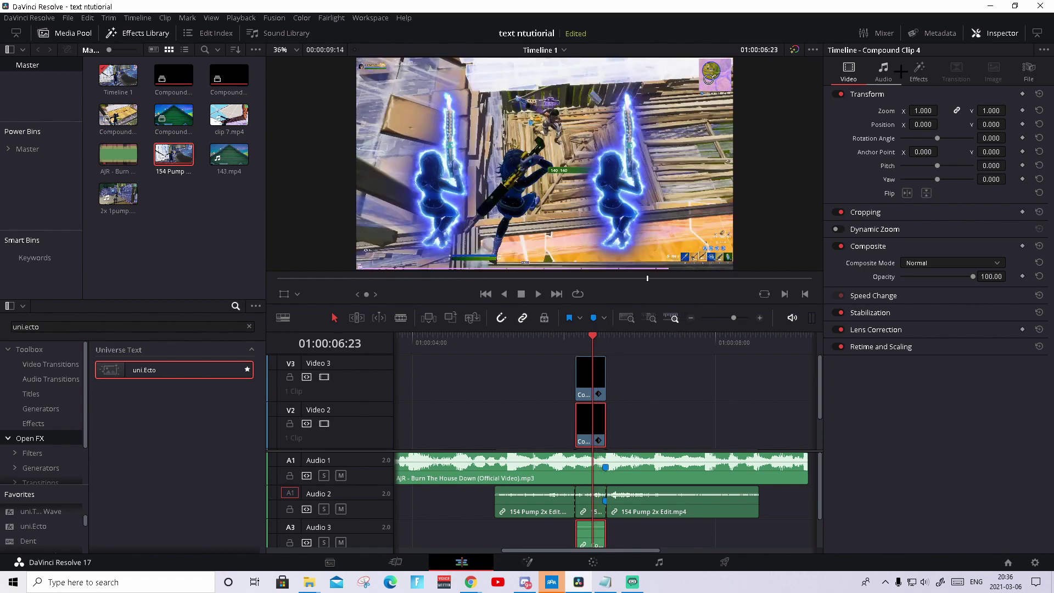
- Set both the inner and outer glow colors of uni.Ecto to white on the Video 2 compound clip
left_click(931, 82)
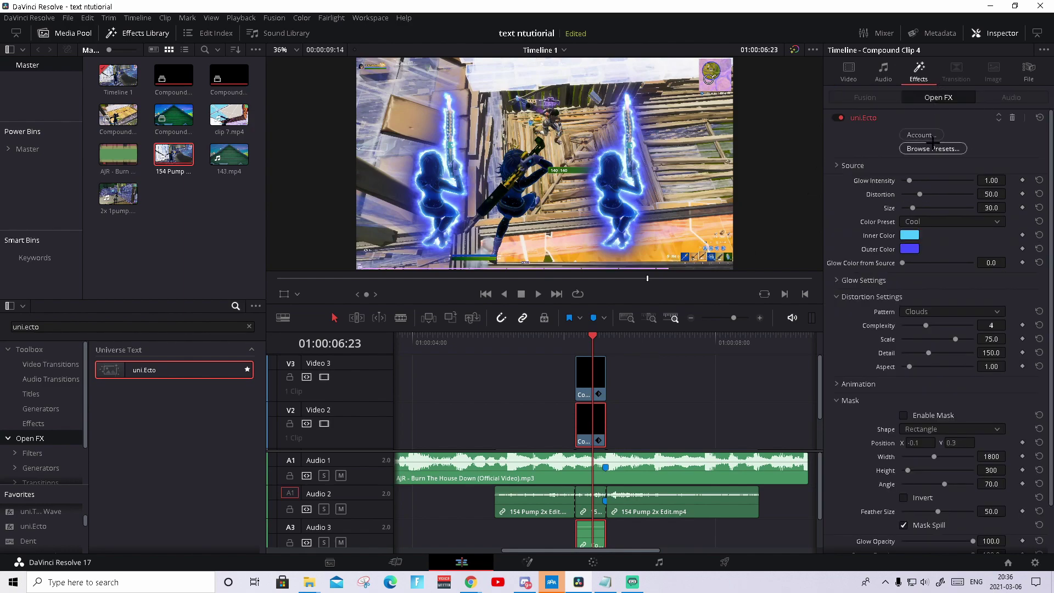
left_click(935, 222)
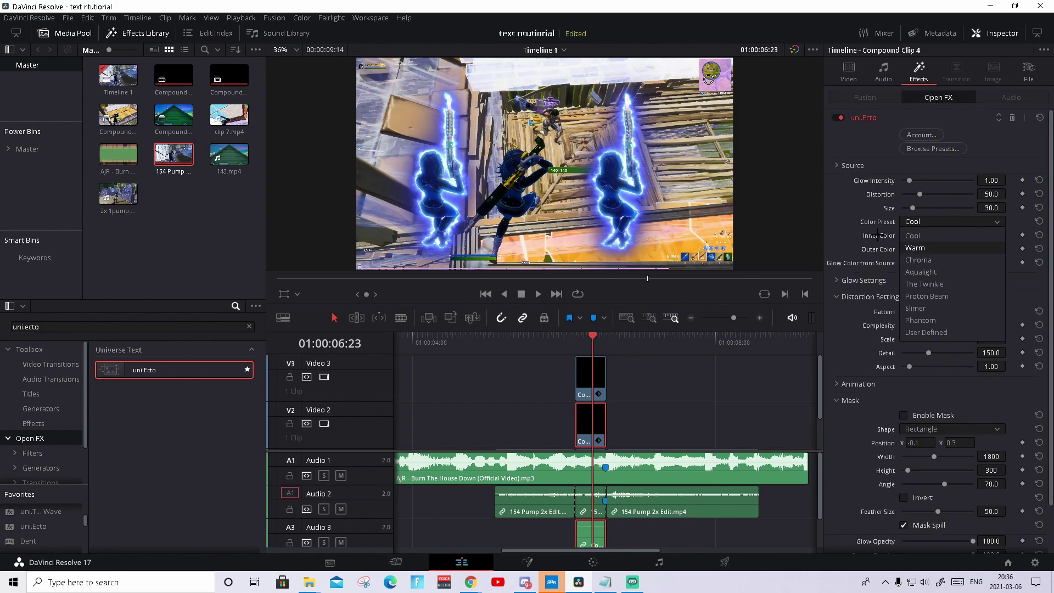
left_click(846, 231)
left_click(915, 233)
left_click(603, 287)
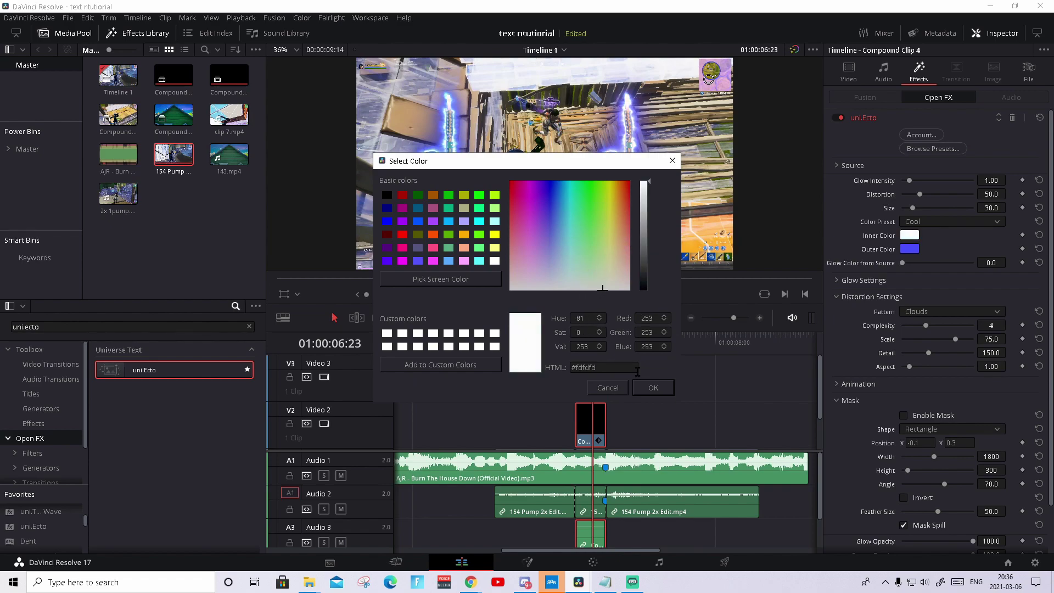
left_click(655, 388)
left_click(903, 251)
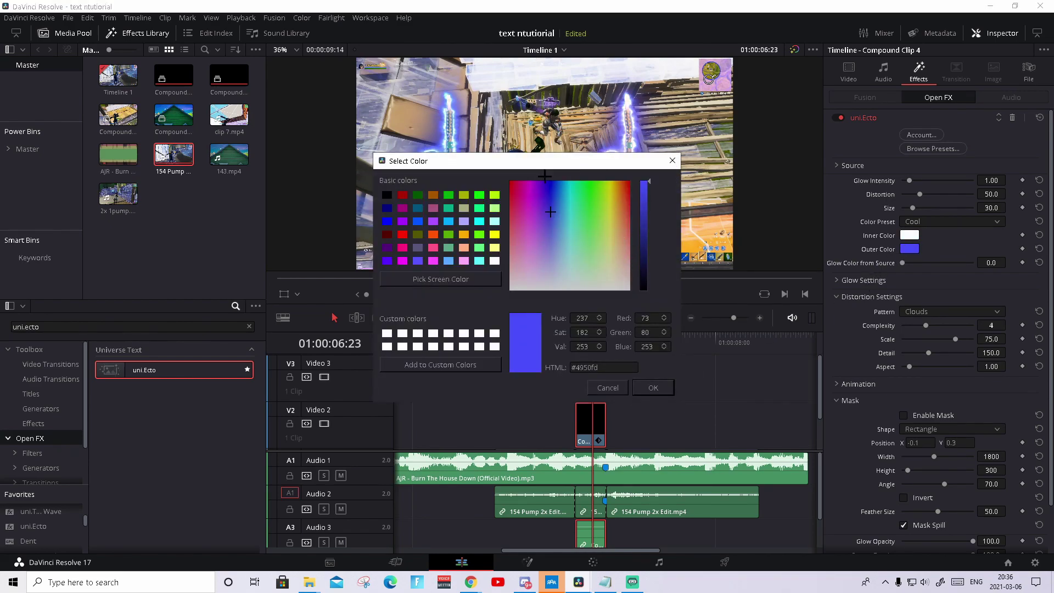
left_click(560, 288)
left_click(653, 386)
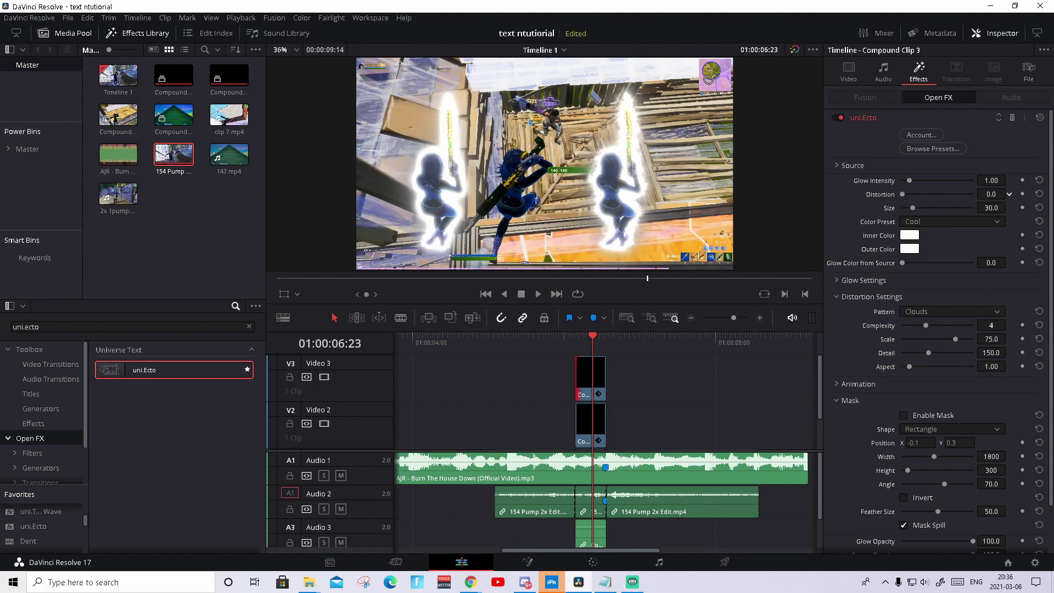
- Weaken the uni.Ecto glow on both compound clips, setting glow intensity 0.60 and size 18.1 on the Video 3 clip
left_click(594, 433)
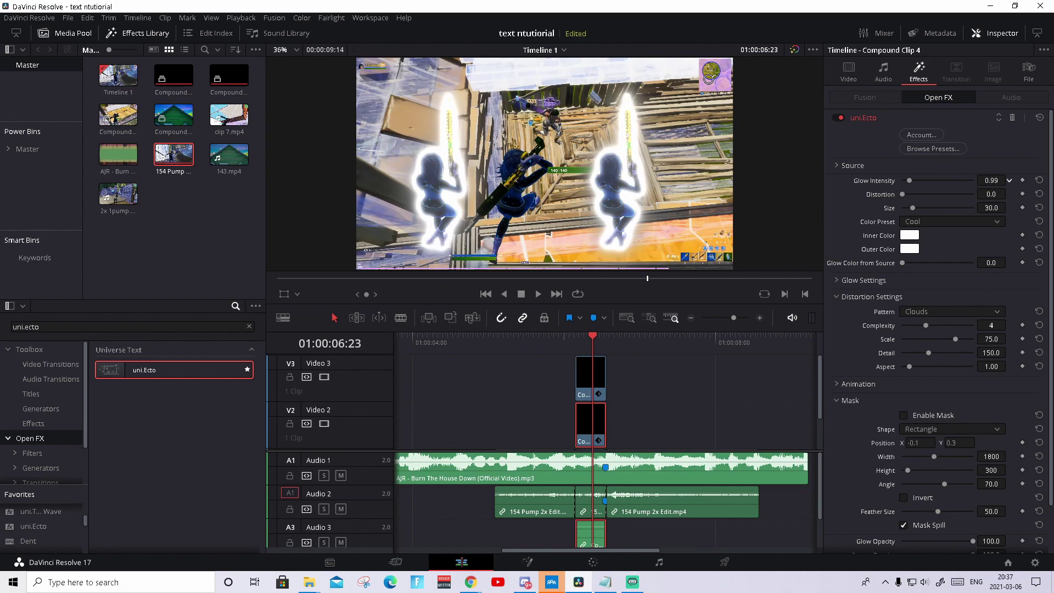
mouse_move(991, 180)
left_mouse_down()
mouse_move(951, 180)
mouse_move(974, 180)
left_mouse_up()
left_click_drag(912, 207, 905, 208)
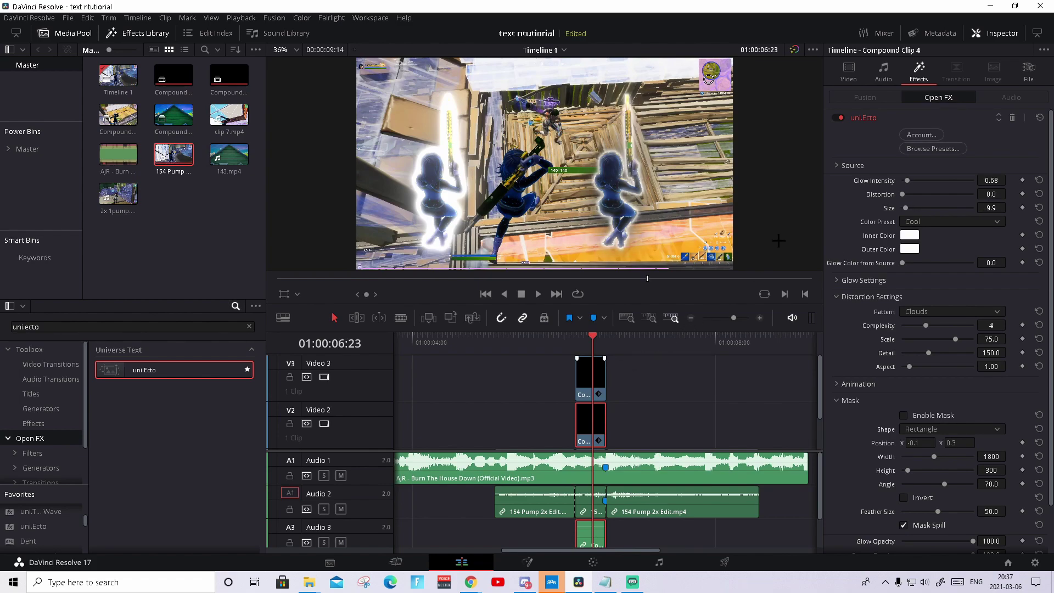
left_click_drag(912, 207, 906, 180)
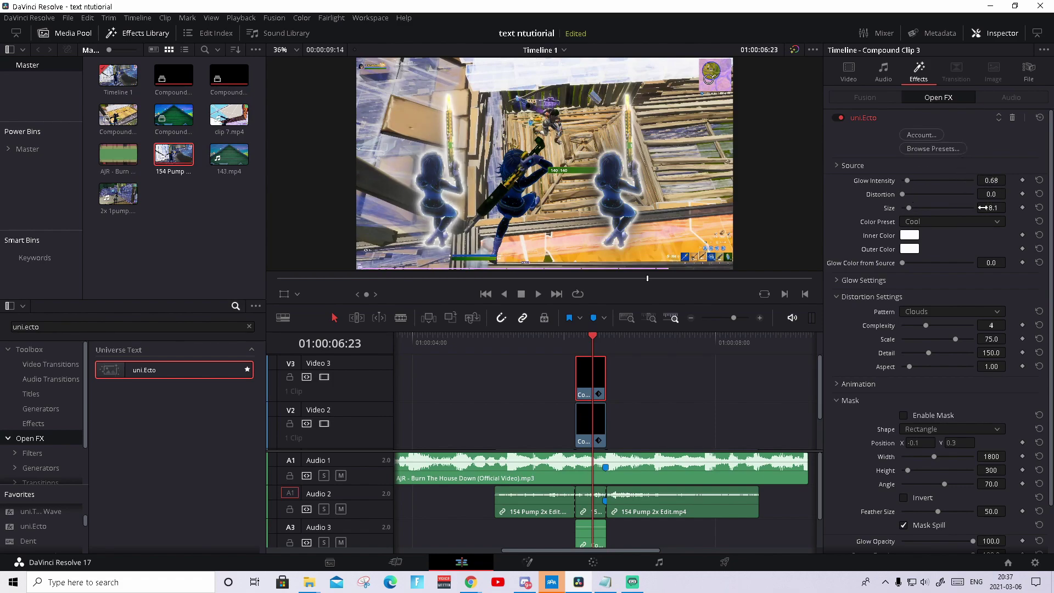
left_click_drag(991, 180, 1011, 180)
- Play the section where the two white-glowing character copies slide together
mouse_move(592, 340)
left_mouse_down()
mouse_move(575, 335)
mouse_move(603, 337)
left_mouse_up()
key("space")
key("space")
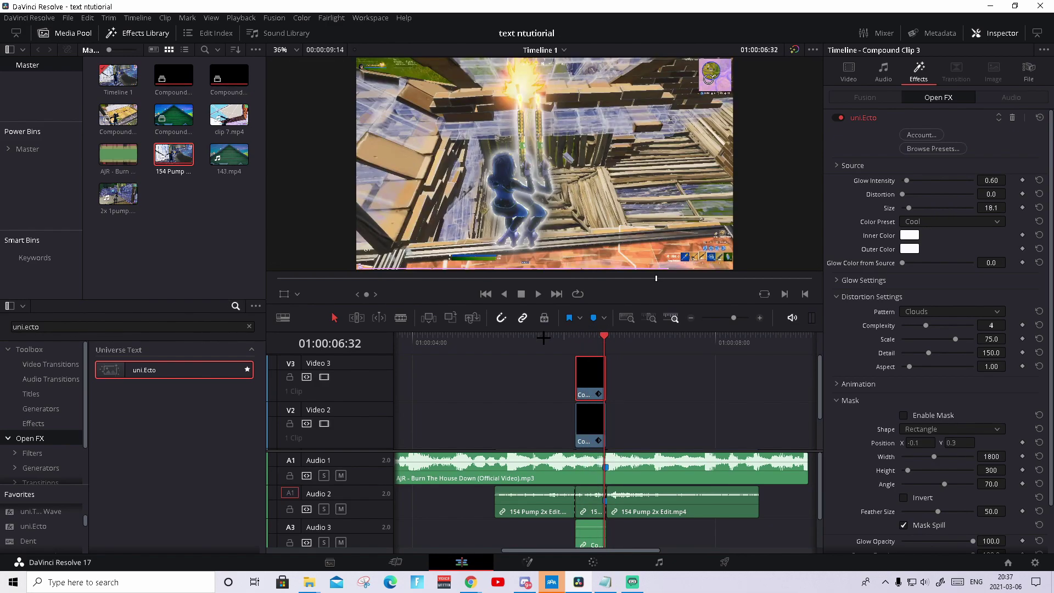
left_click(576, 336)
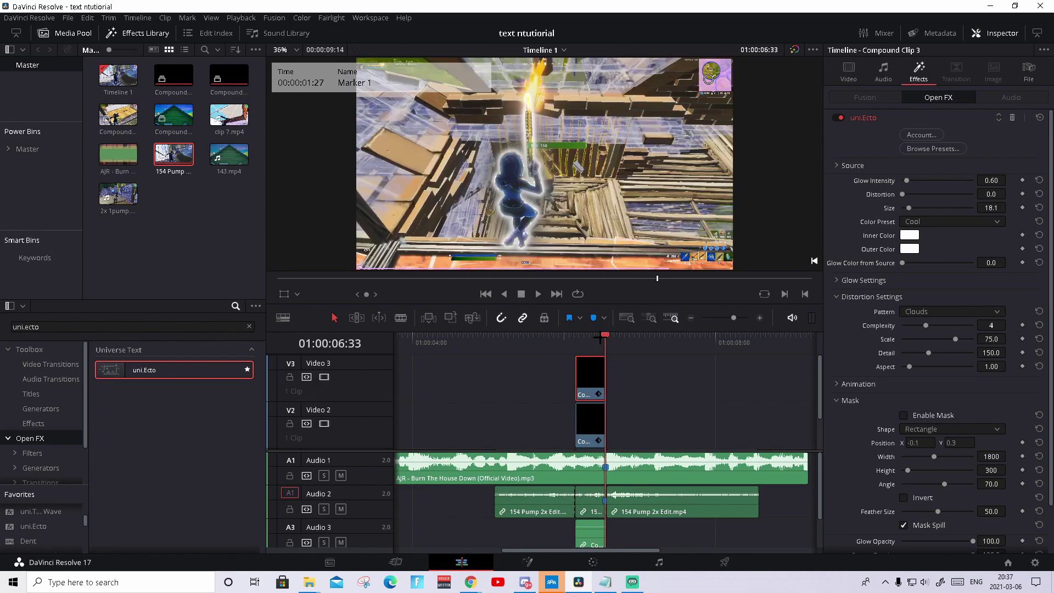
- Try the middle Video 1 clip at 47.40 opacity, play the section, and restore the opacity to 100
mouse_move(600, 337)
left_mouse_down()
mouse_move(575, 337)
mouse_move(593, 337)
left_mouse_up()
scroll(638, 388, "down", 2)
left_click(579, 430)
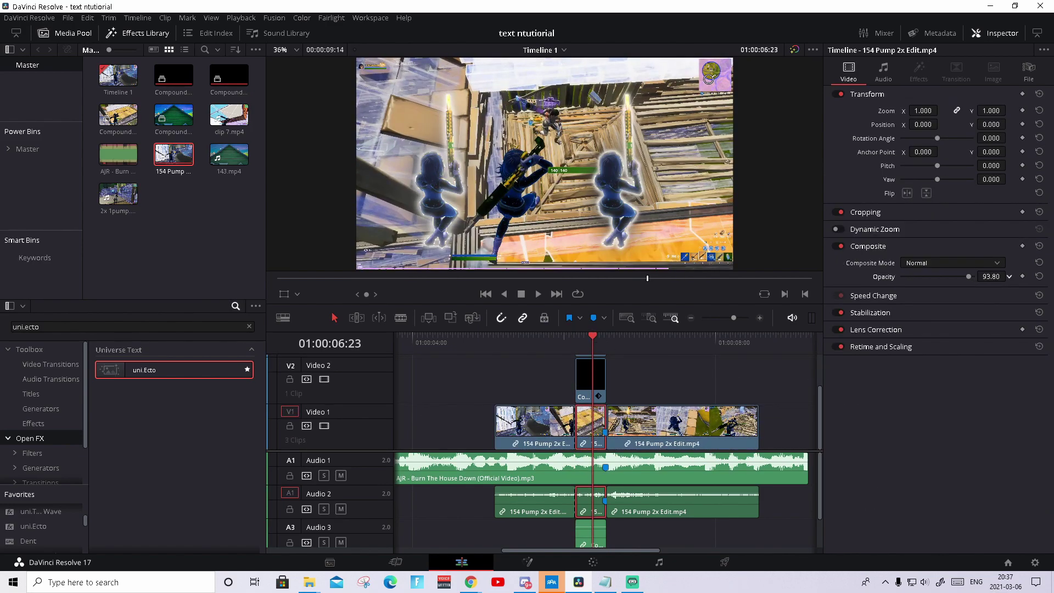
left_click_drag(990, 276, 863, 276)
left_click_drag(590, 335, 581, 342)
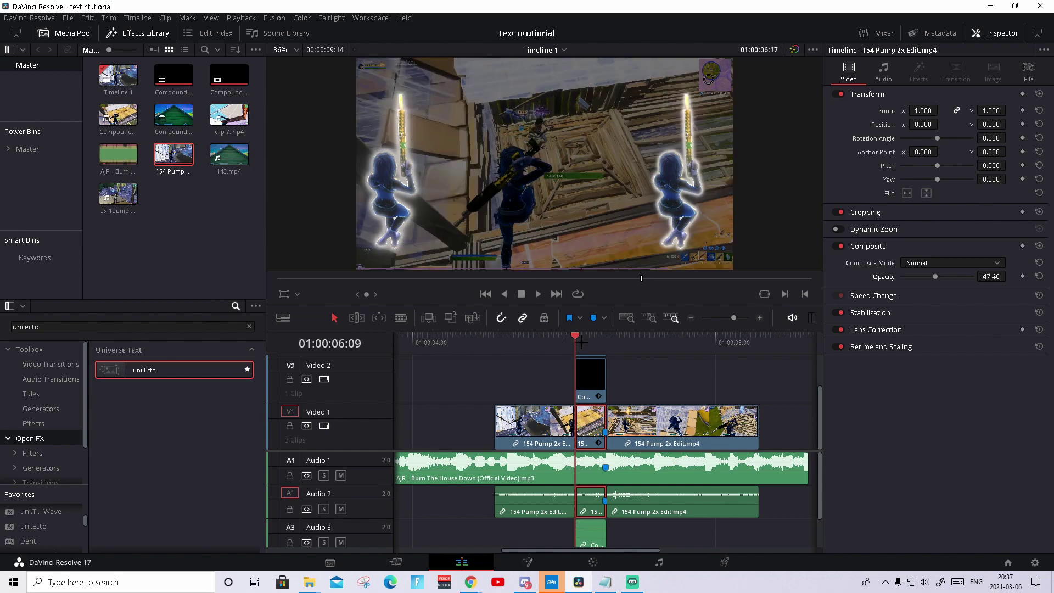
key("space")
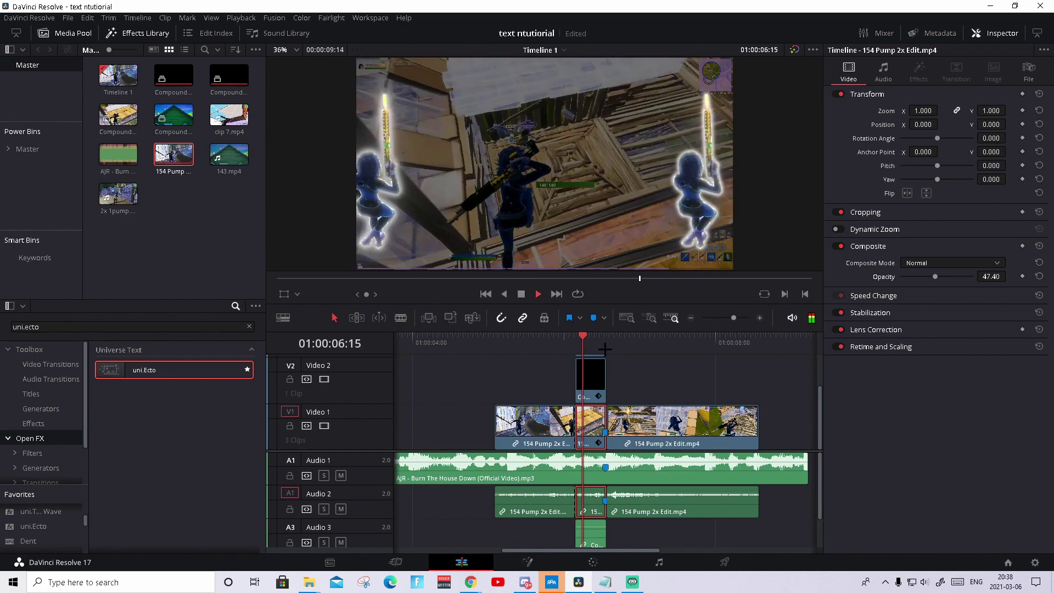
key("space")
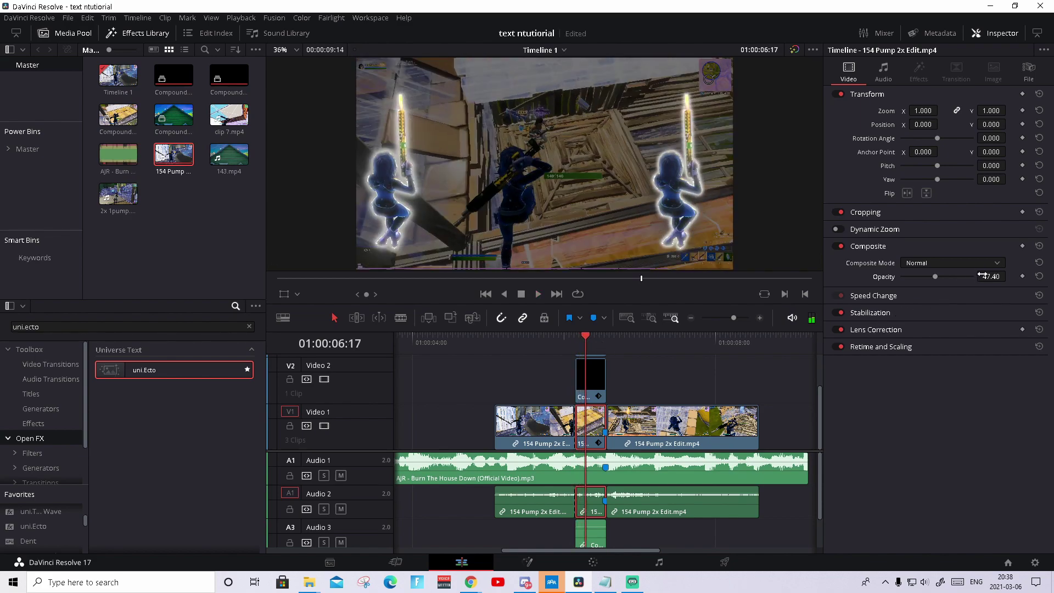
left_click_drag(981, 274, 1011, 275)
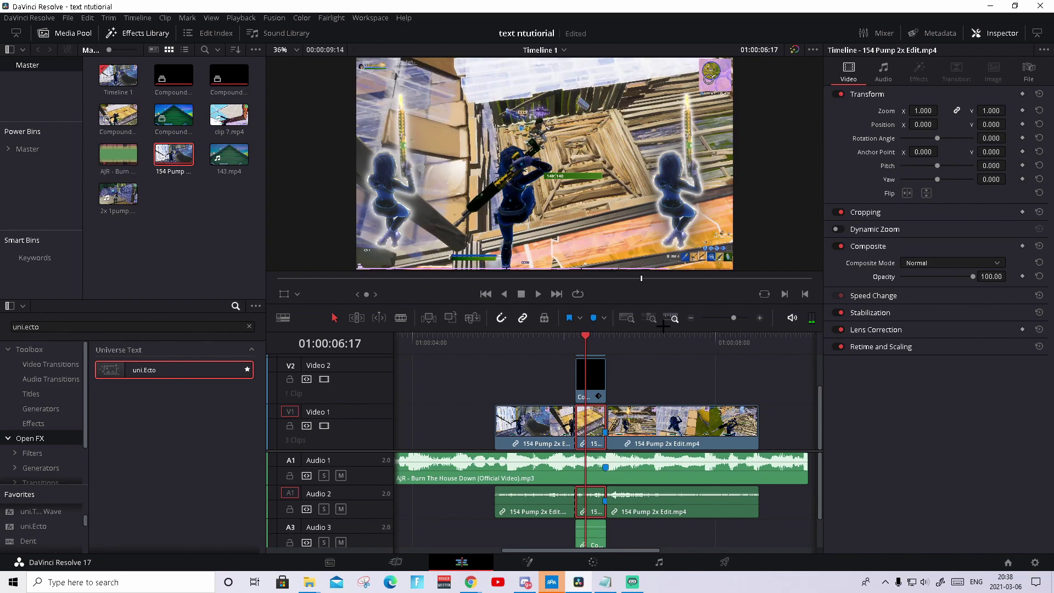
- Add an adjustment clip to Video 2 directly after the compound clip, above the last gameplay clip
left_click(605, 341)
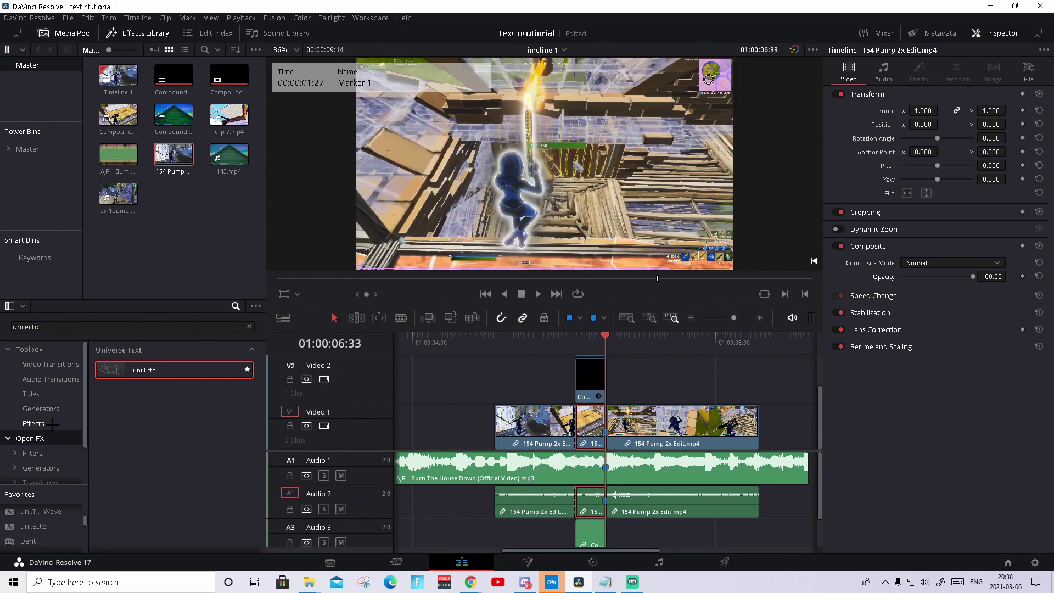
left_click(248, 327)
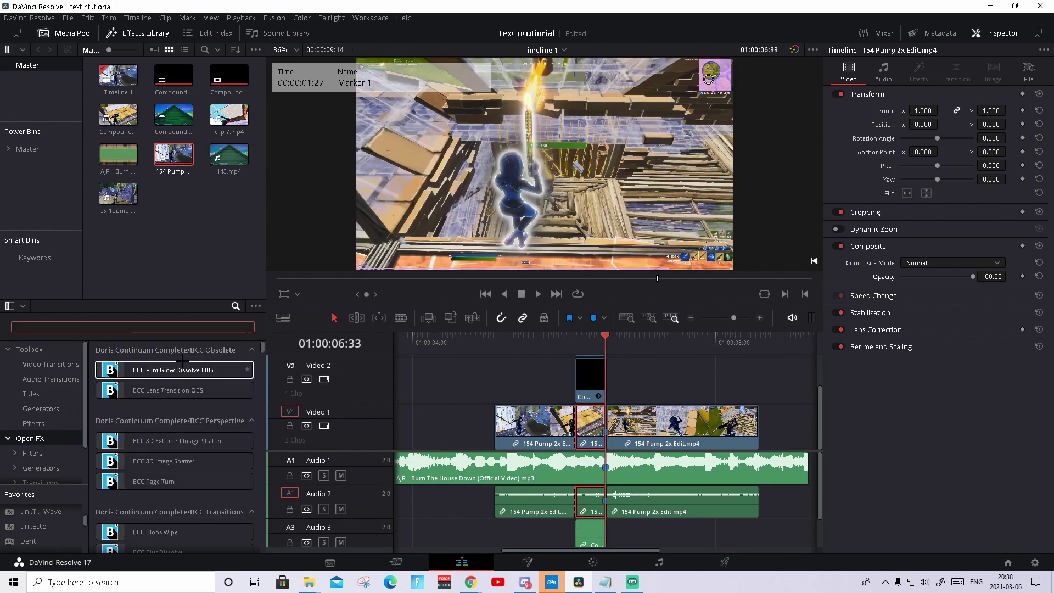
left_click(34, 424)
left_click_drag(175, 364, 612, 376)
left_click(634, 376)
left_click(606, 335)
scroll(175, 477, "down", 1)
scroll(70, 518, "down", 1)
scroll(69, 518, "down", 1)
- Find s_shake in the Open FX library, apply S_Shake to the adjustment clip, and open its preset loading
left_click(42, 437)
left_click(72, 326)
type("s_shake")
left_click_drag(144, 369, 669, 387)
left_click(925, 78)
left_click(857, 135)
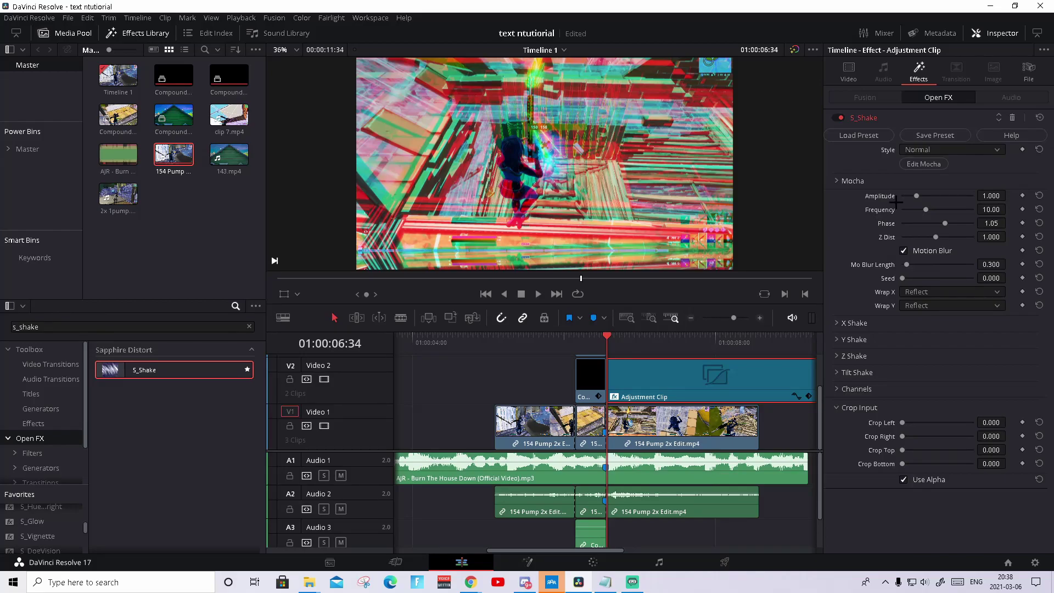
- Examine the S_Shake settings, including the Mocha, X Shake, Y Shake, Z Shake and remaining parameter groups
left_click(866, 182)
scroll(911, 182, "down", 3)
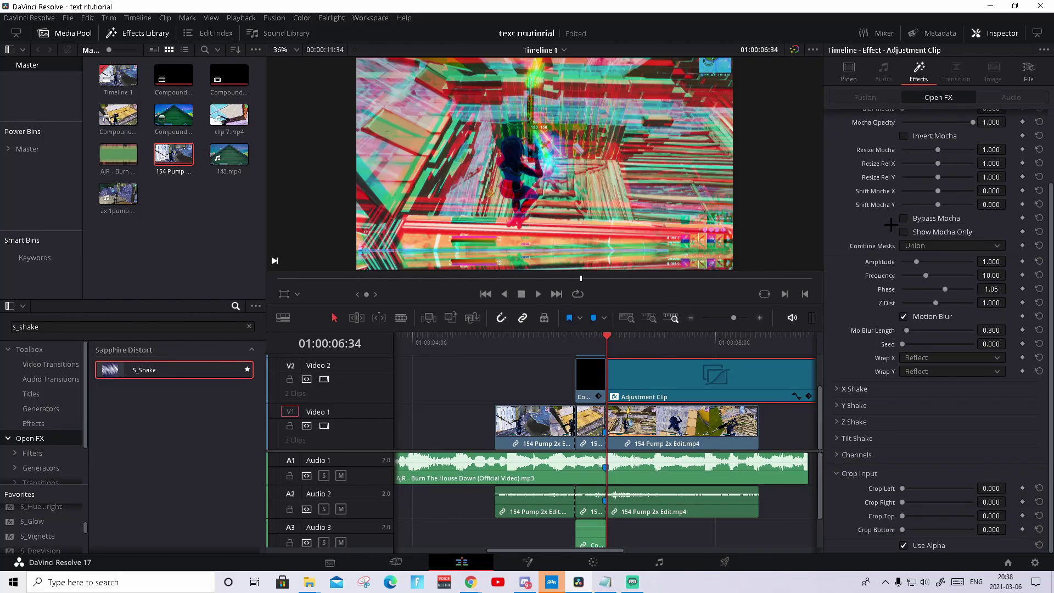
left_click(853, 389)
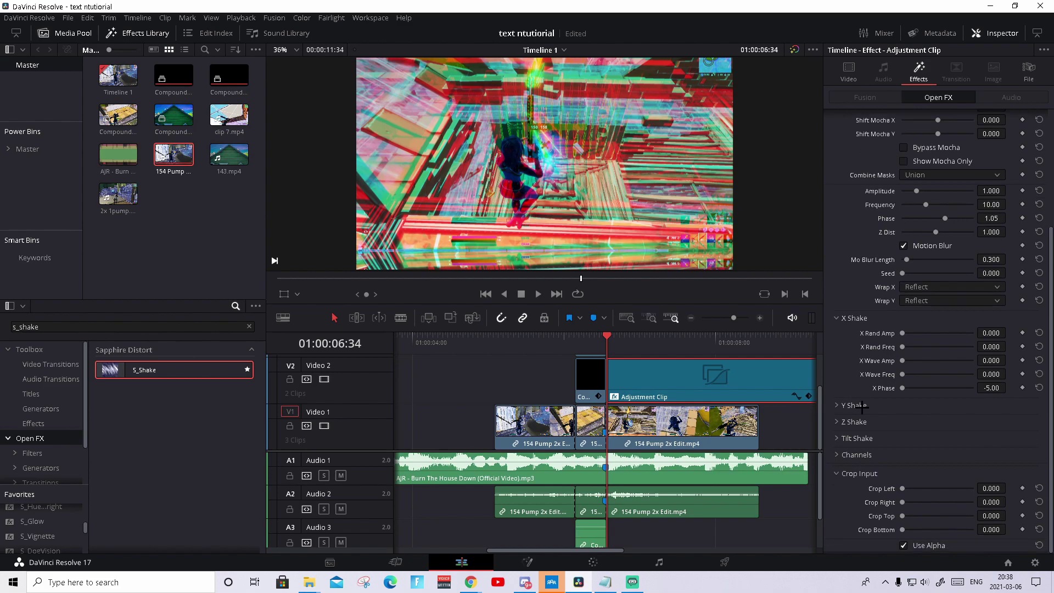
left_click(861, 407)
left_click(861, 419)
left_click(851, 507)
scroll(851, 503, "down", 4)
left_click(848, 459)
scroll(856, 483, "down", 4)
scroll(861, 498, "up", 10)
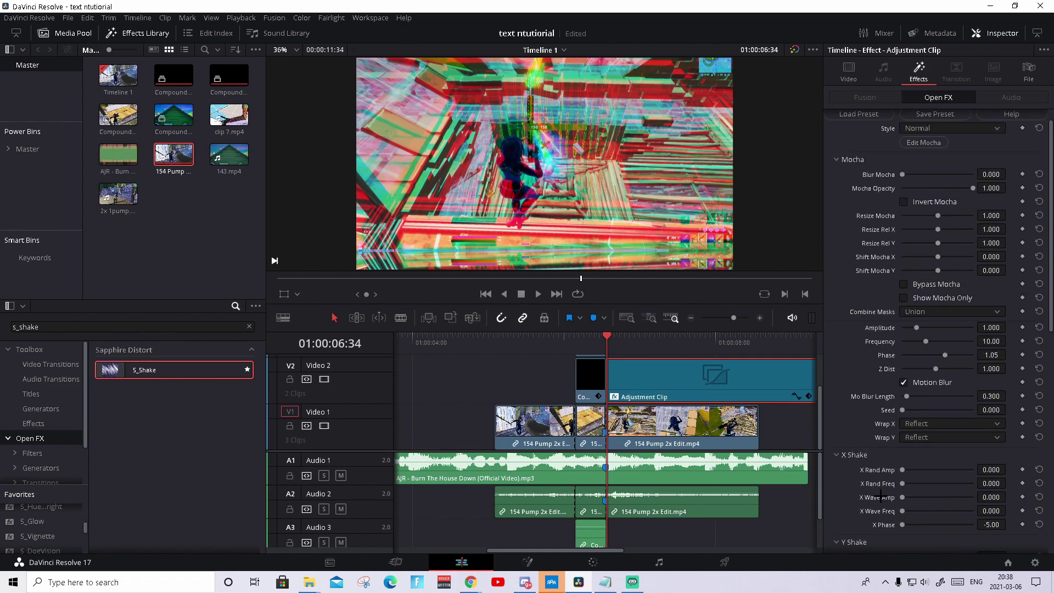
scroll(880, 497, "up", 1)
left_click(859, 178)
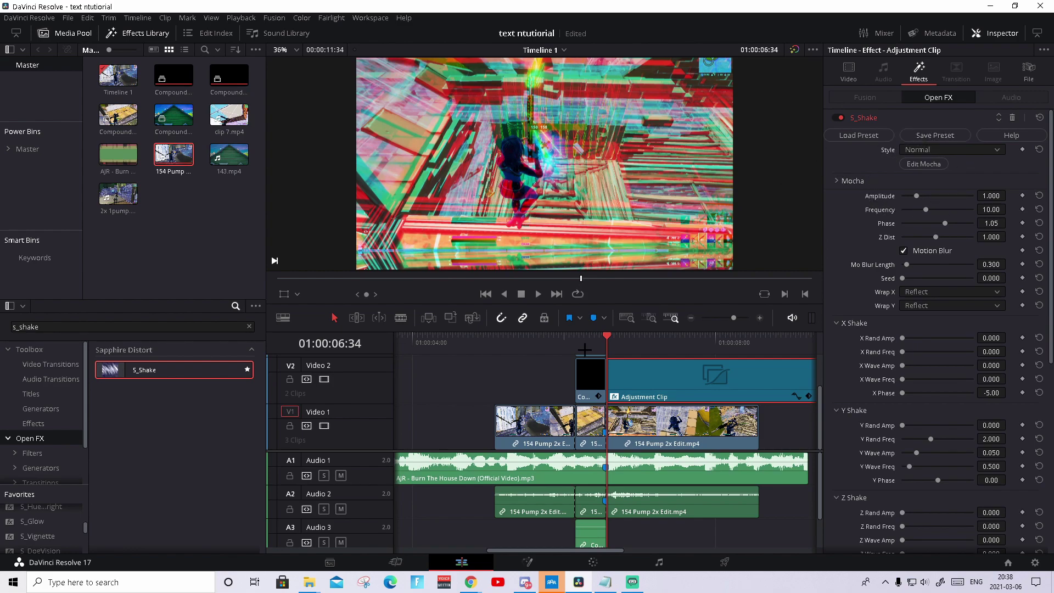
- Keyframe the S_Shake amplitude from 1.000 at 01:00:06:34 down to 0.000 at 01:00:06:50
left_click(605, 339)
left_click_drag(606, 344, 608, 342)
key("space")
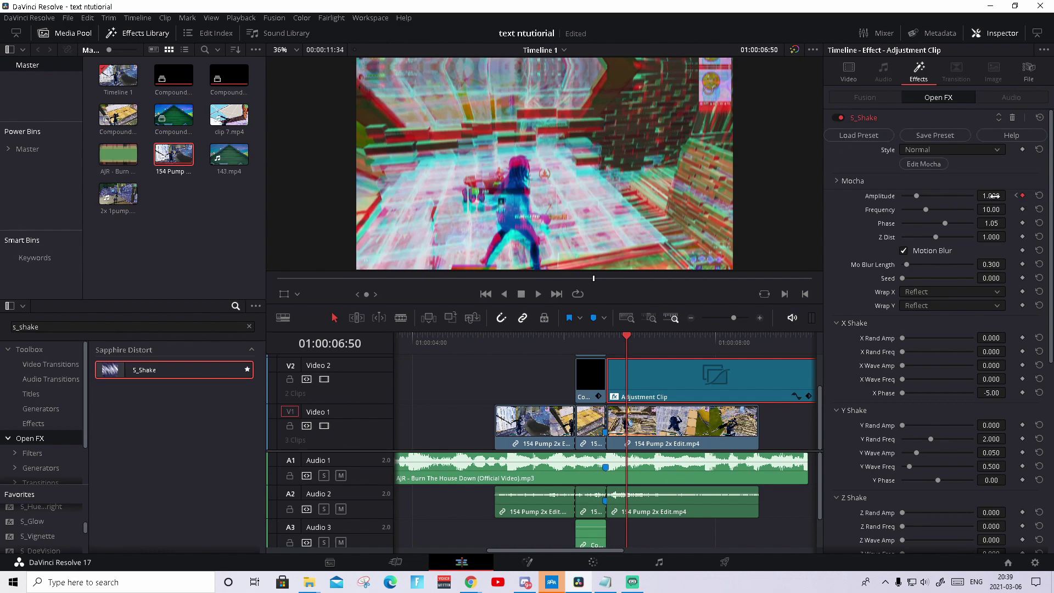
left_click_drag(991, 196, 936, 196)
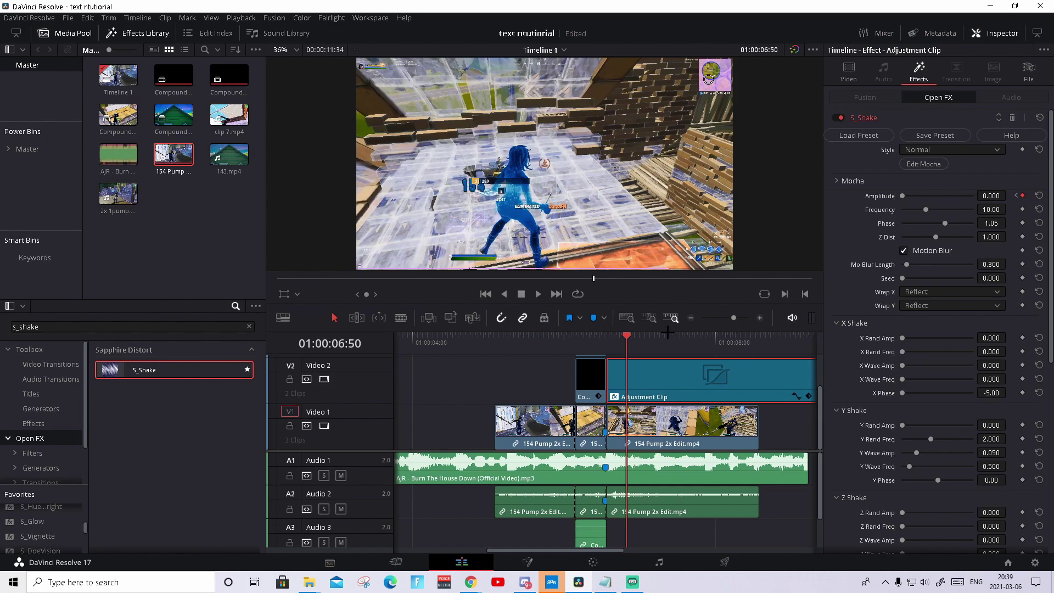
- Play the section repeatedly from before the cut to check how the fading shake follows the slide-in
left_click_drag(630, 339, 605, 339)
key("space")
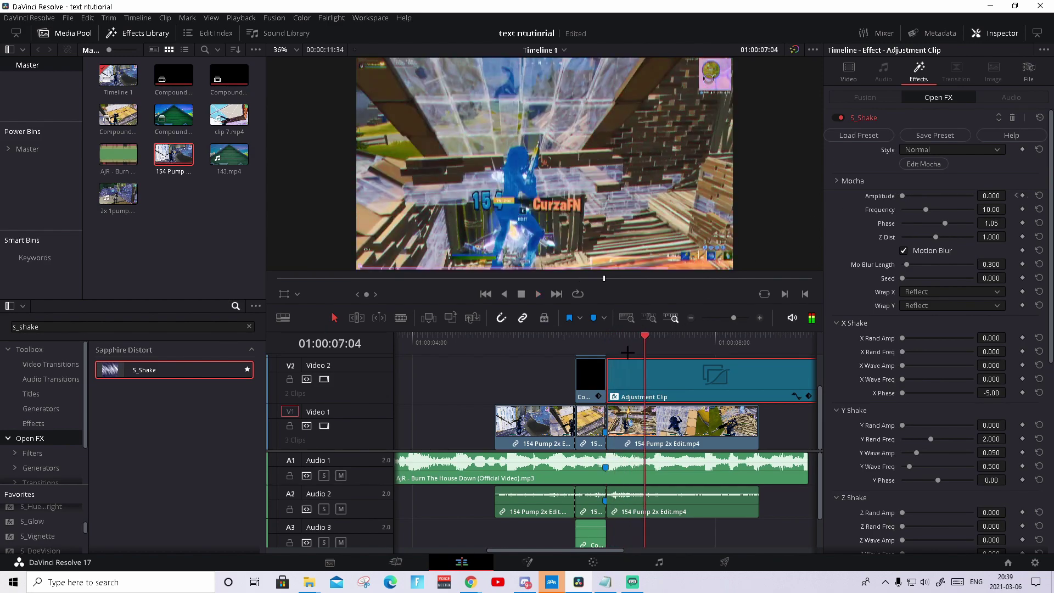
left_click(606, 342)
key("space")
left_click(561, 343)
key("space")
key("Up")
key("Up")
key("Up")
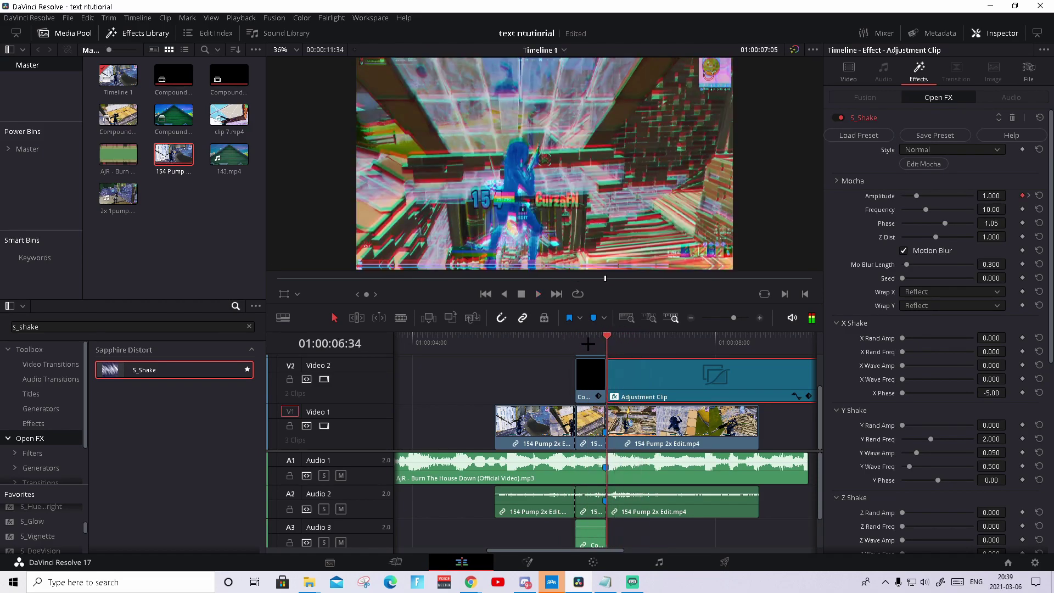
left_click(557, 341)
left_click(576, 341)
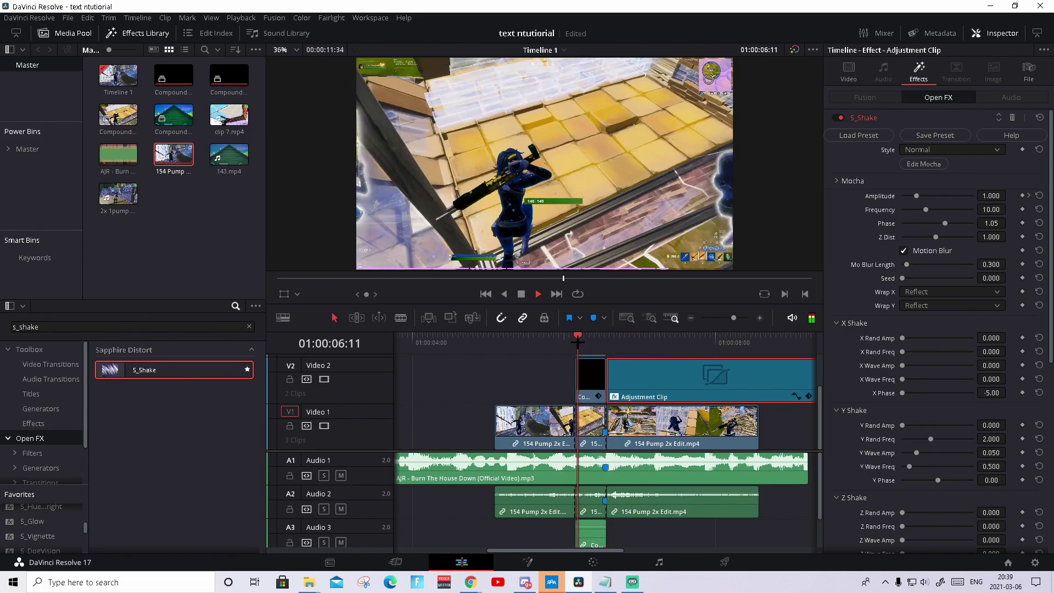
- Keyframe the first Video 1 clip's opacity from 100 at 01:00:05:59 down to about 48 at the clip's end
left_click_drag(577, 342, 563, 341)
left_click(542, 413)
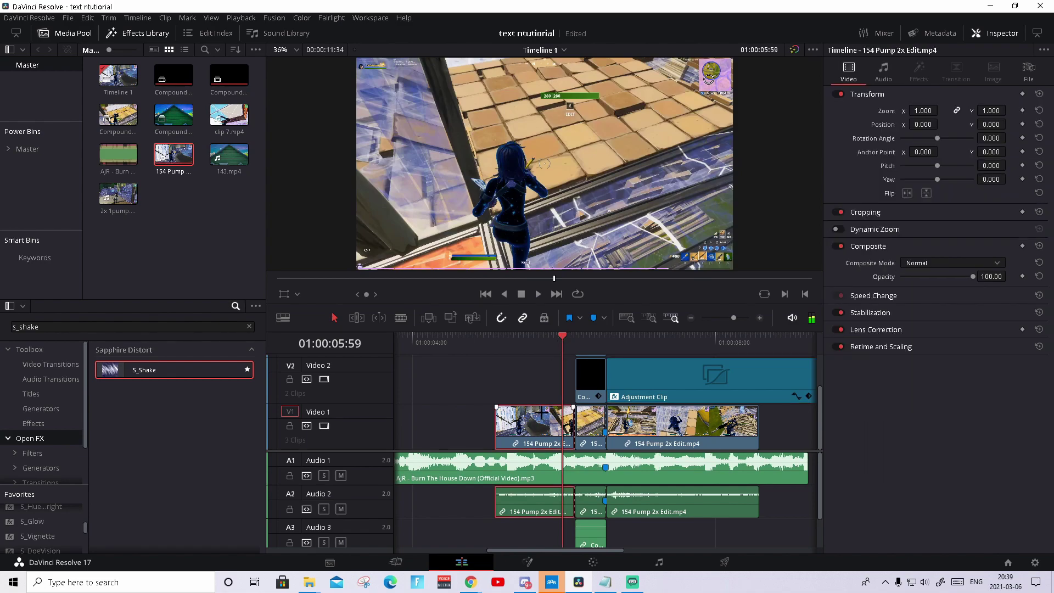
left_click(1021, 277)
left_click_drag(560, 341, 572, 336)
key("Left")
key("Right")
left_click_drag(984, 274, 962, 275)
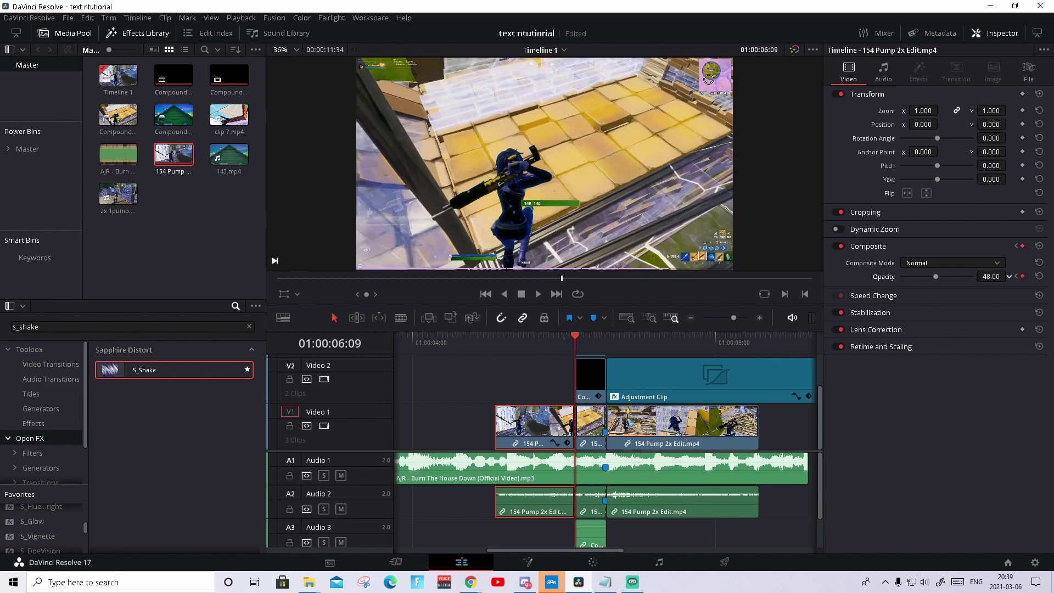
- Set the opacity of the middle Video 1 clip, beneath the sliding copies, to 50
key("Right")
key("Right")
key("Right")
key("Right")
key("Right")
key("Right")
left_click(598, 423)
double_click(990, 278)
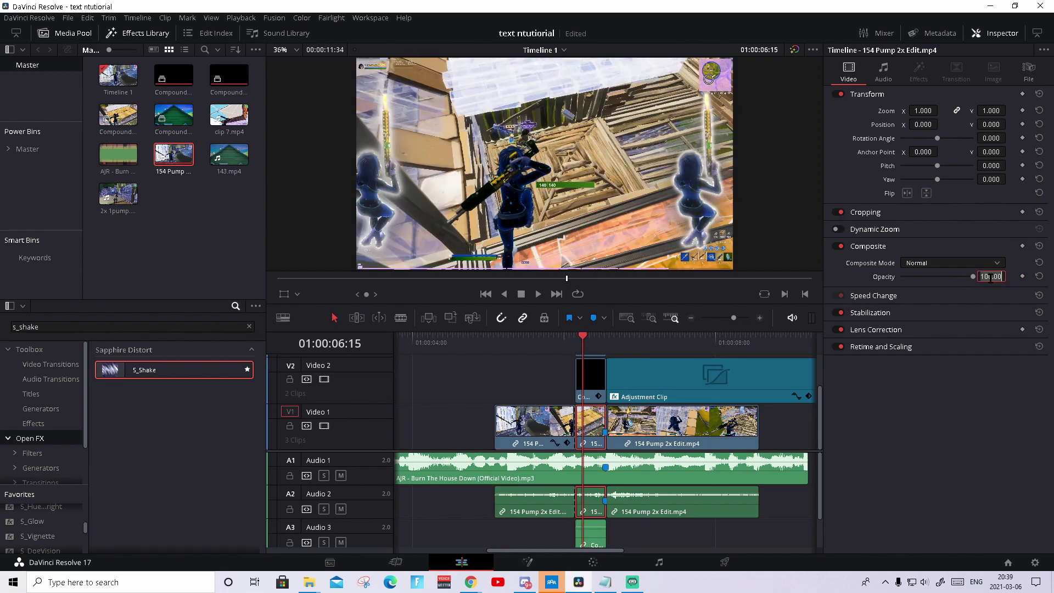
type("50")
key("Return")
- Play the section to check the darkened background behind the copies and the shake on the shot
key("space")
left_click(602, 347)
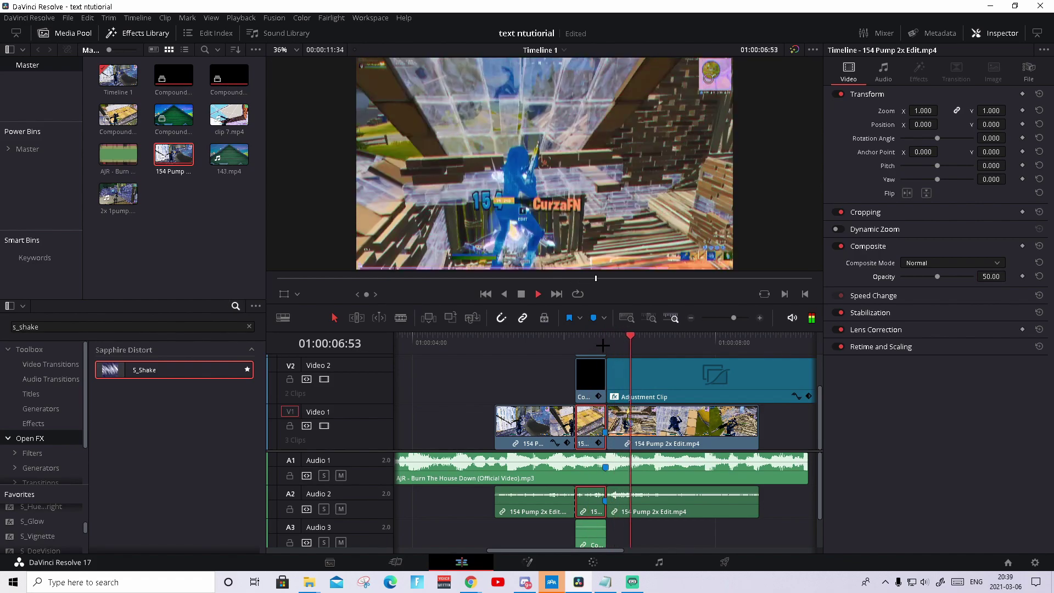
left_click_drag(603, 344, 537, 332)
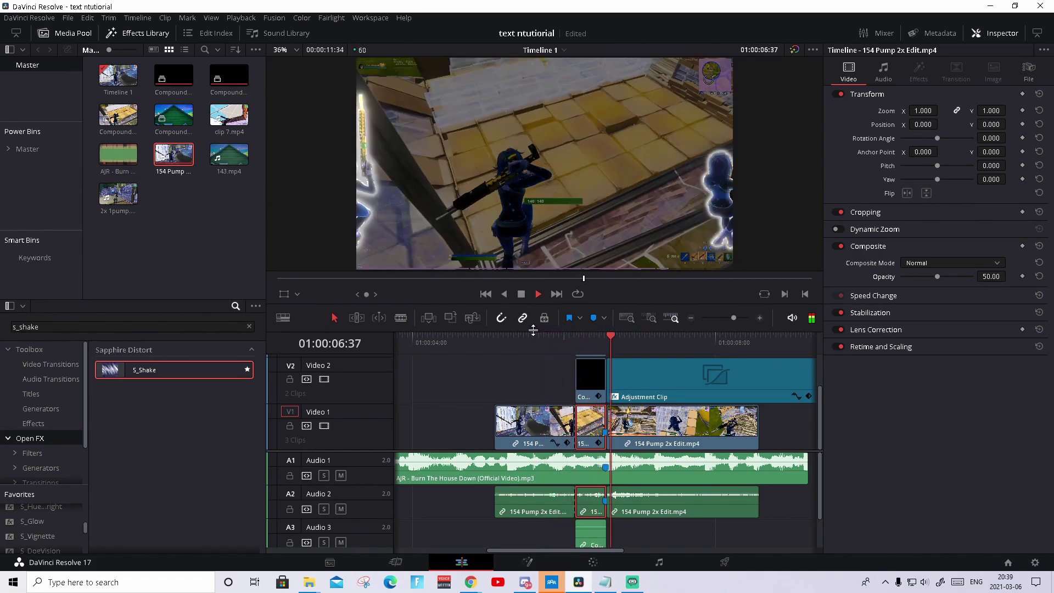
key("space")
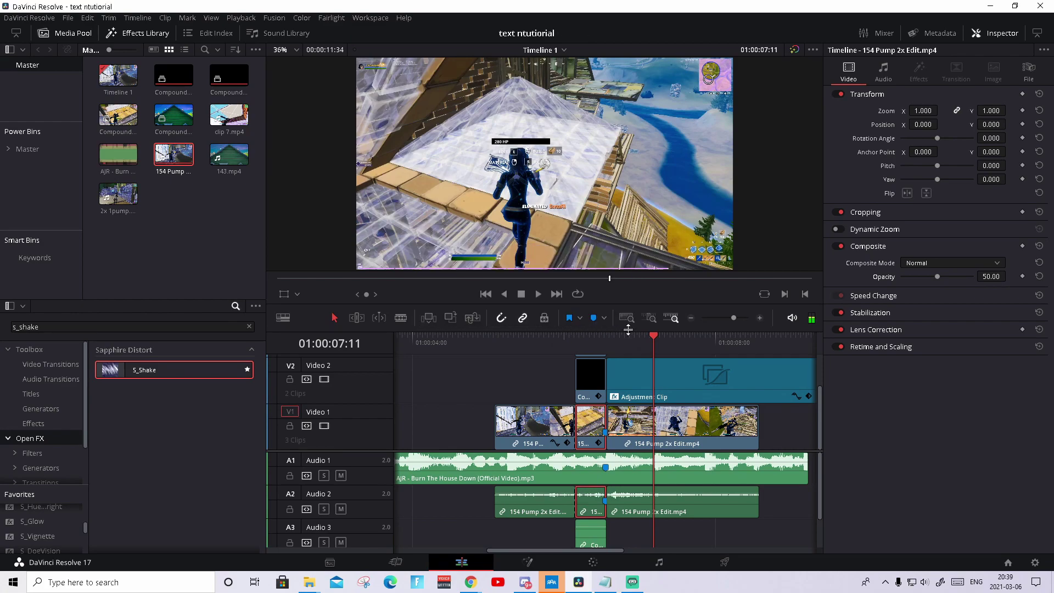